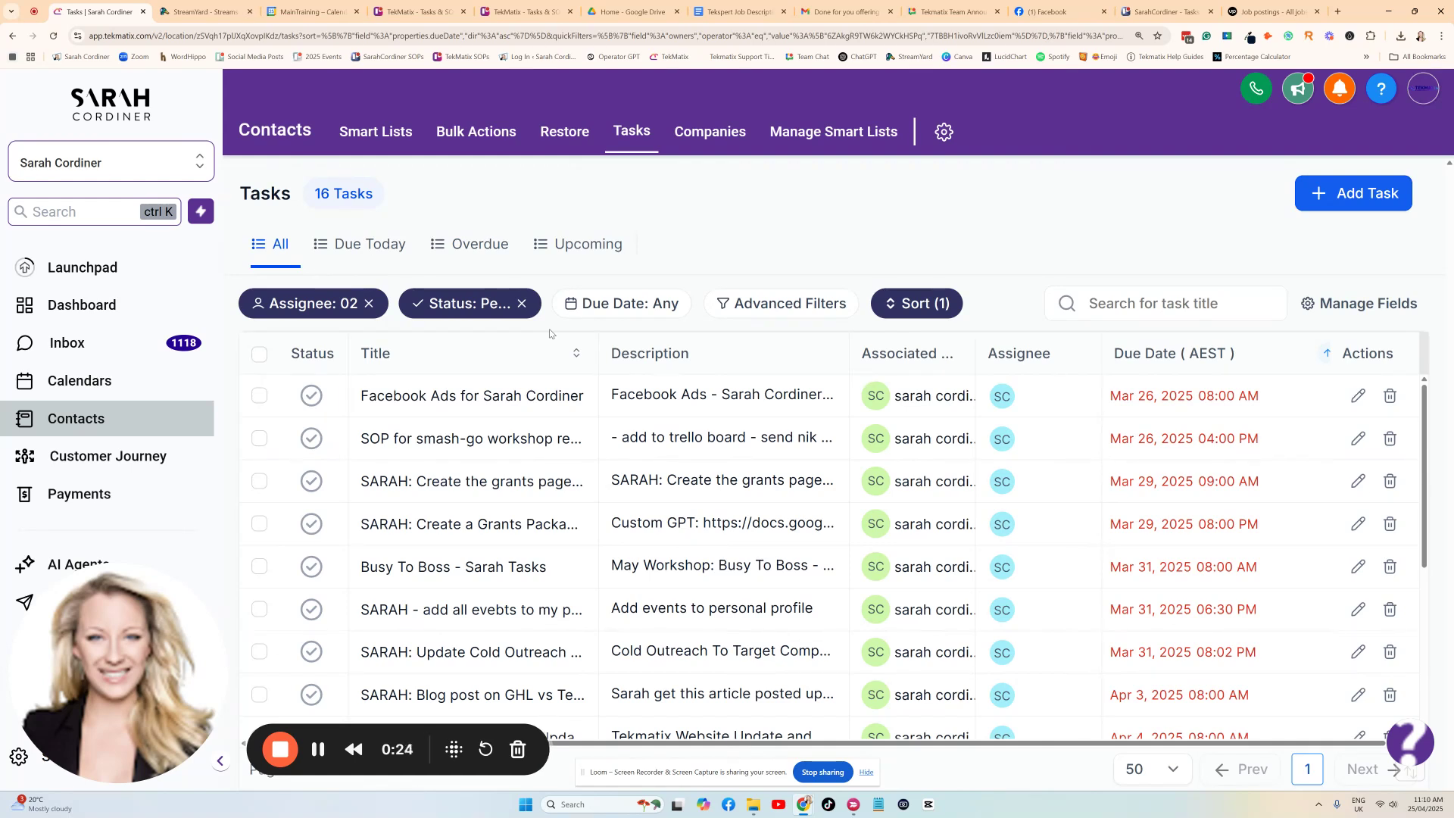
Look through the list of pending tasks, checking their titles, assignees and due dates.
scroll(555, 443, "down", 1)
scroll(636, 500, "up", 1)
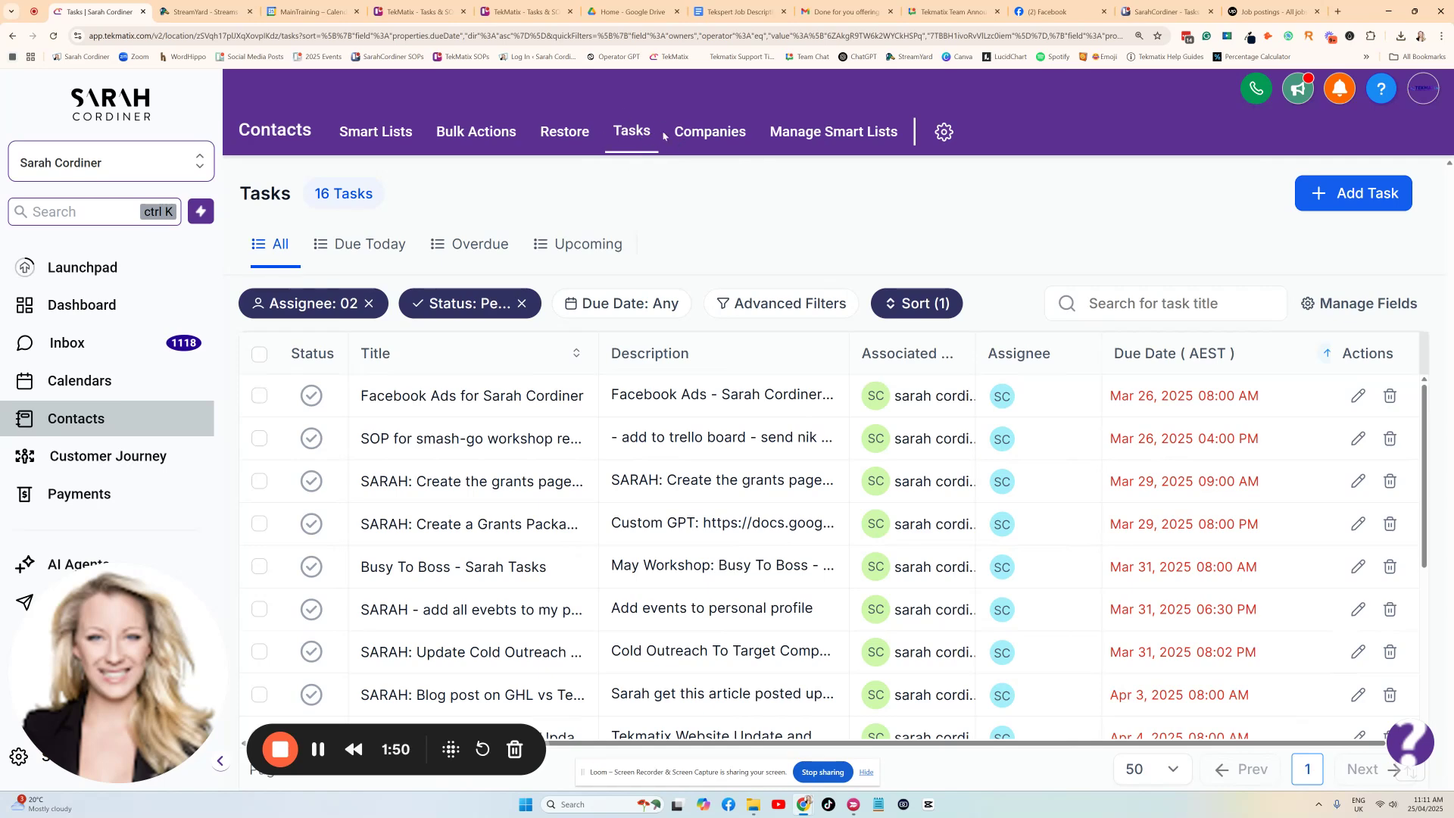
scroll(747, 560, "down", 4)
scroll(752, 540, "up", 4)
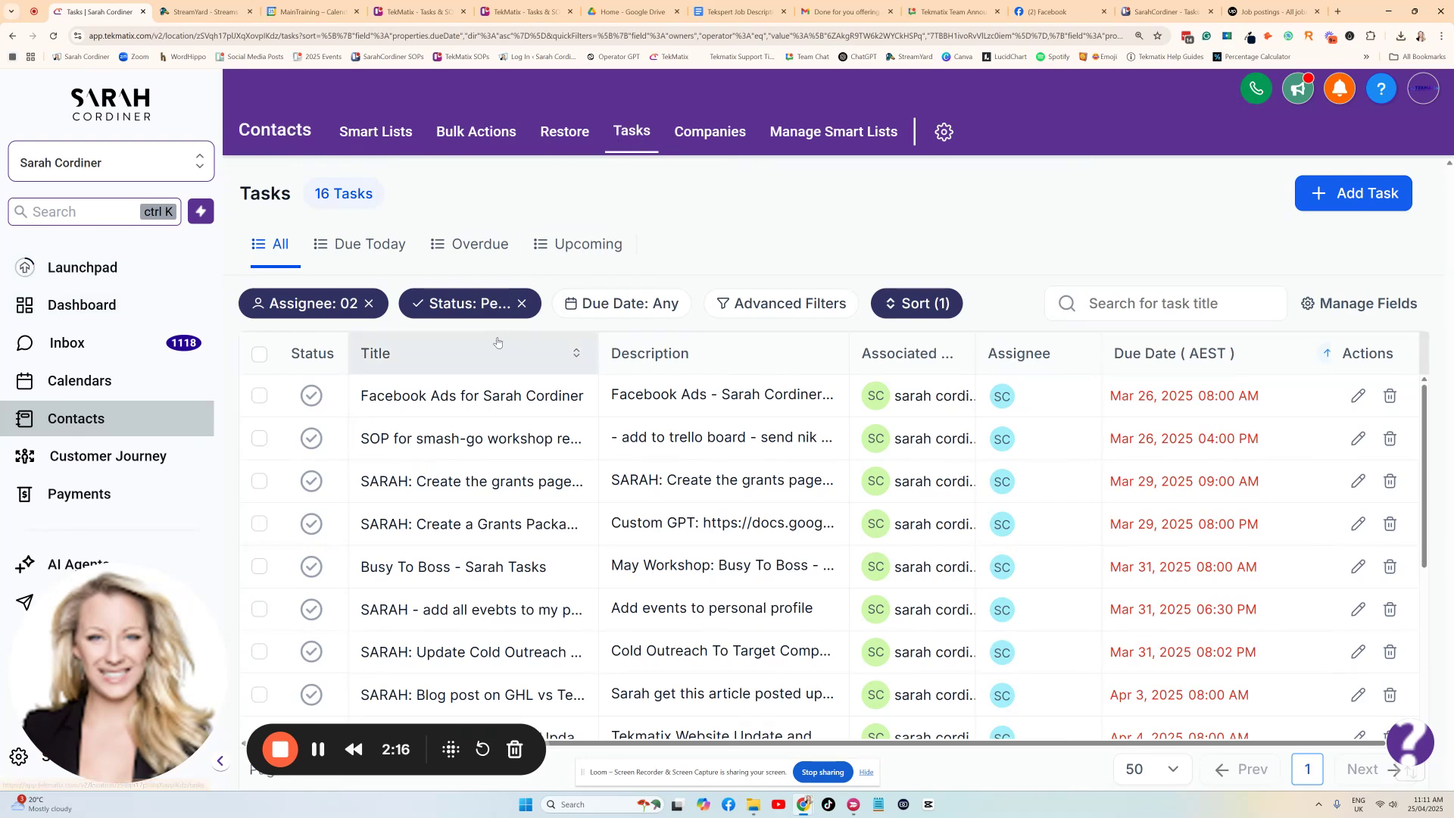
scroll(542, 449, "down", 1)
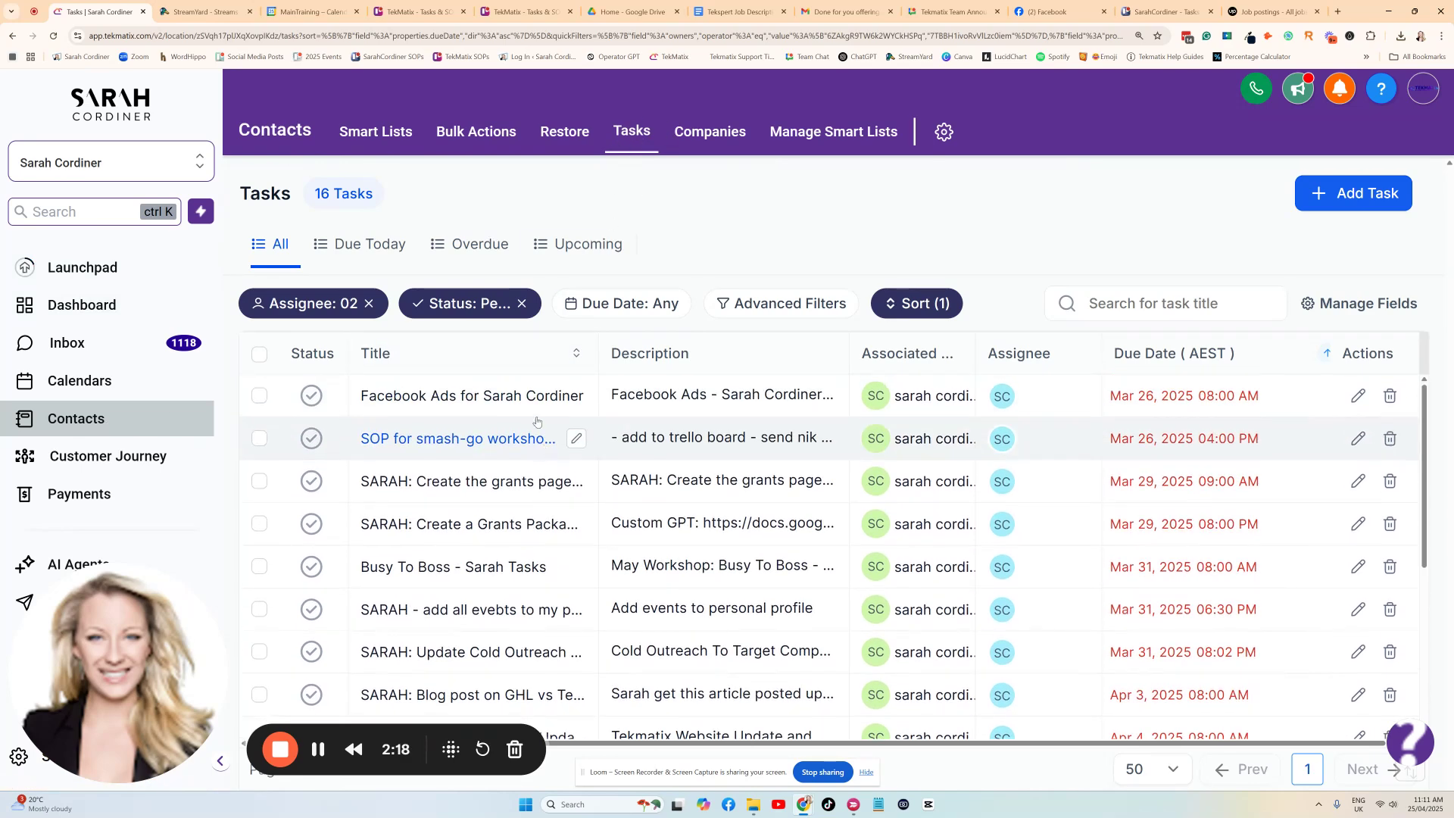
scroll(485, 523, "down", 3)
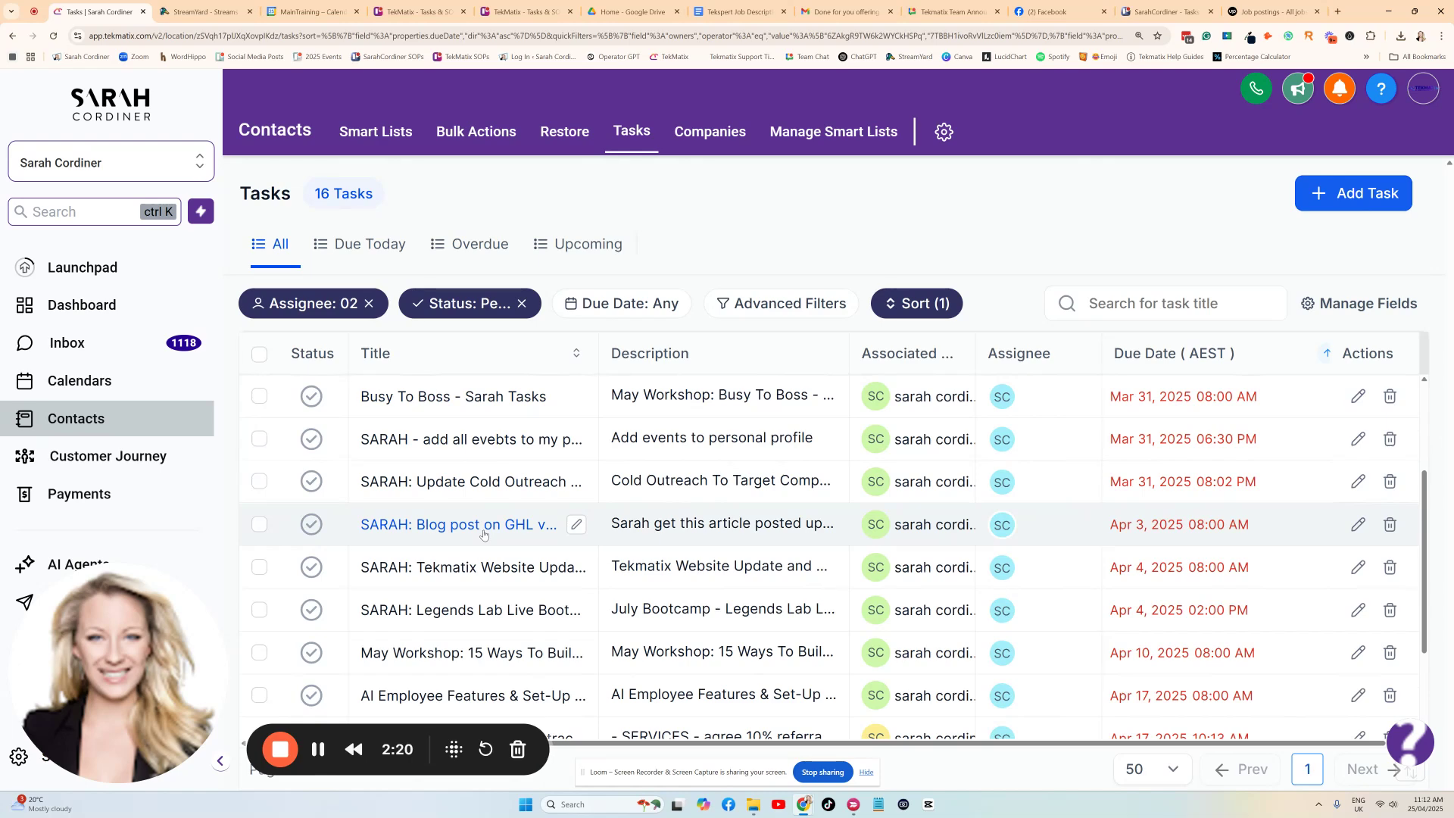
scroll(651, 485, "down", 3)
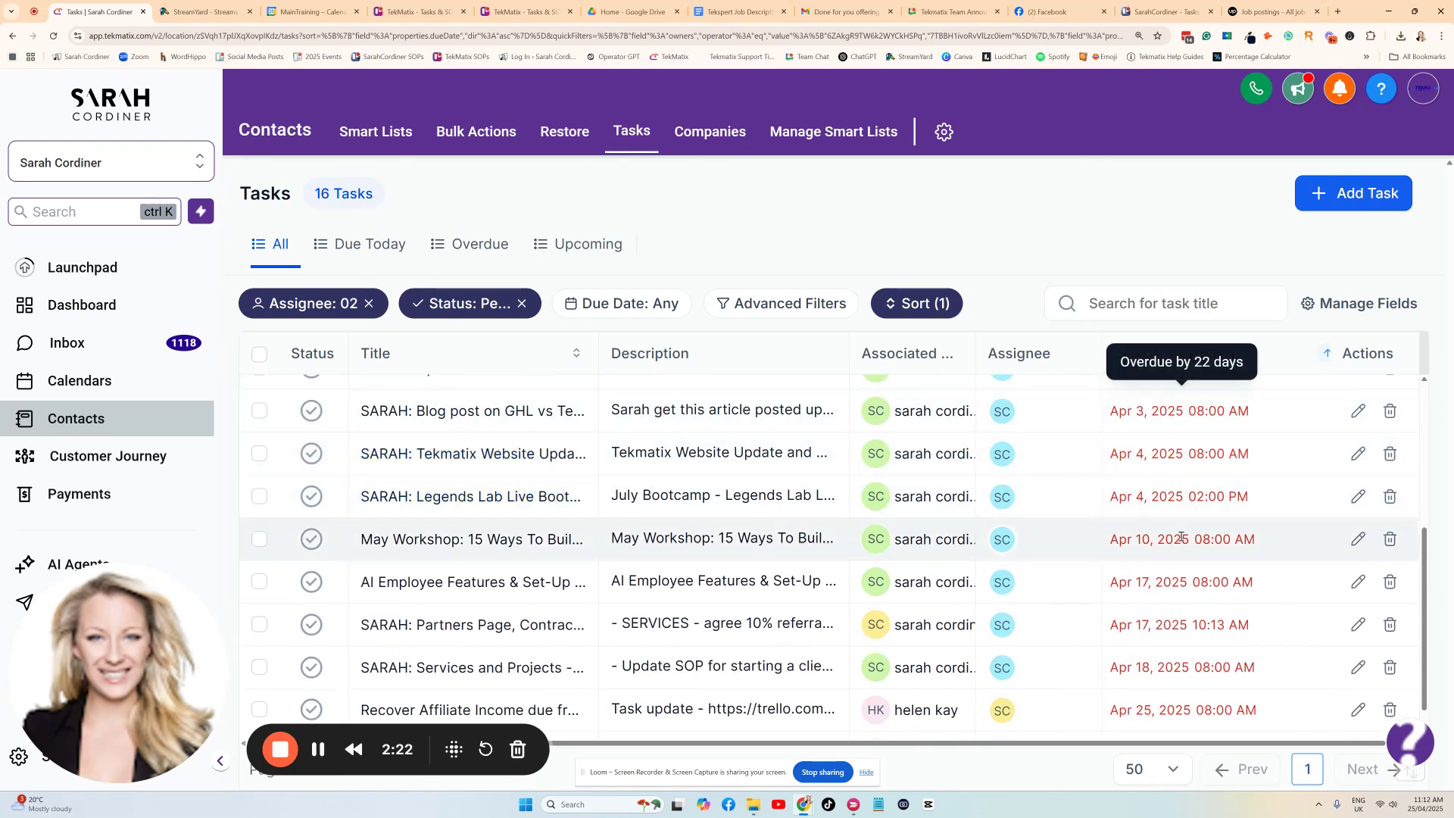
scroll(527, 458, "down", 1)
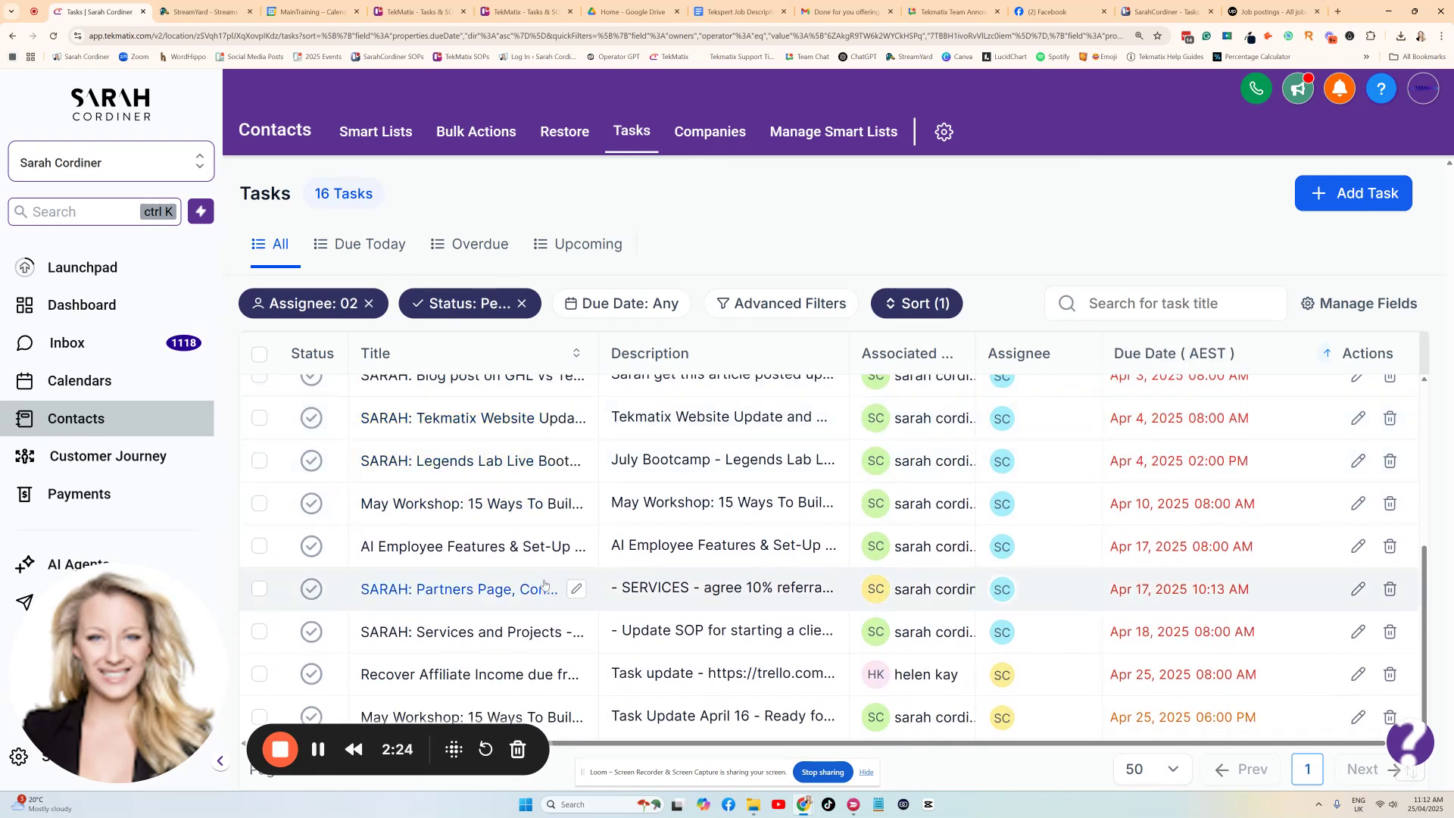
scroll(533, 530, "up", 3)
scroll(538, 536, "up", 5)
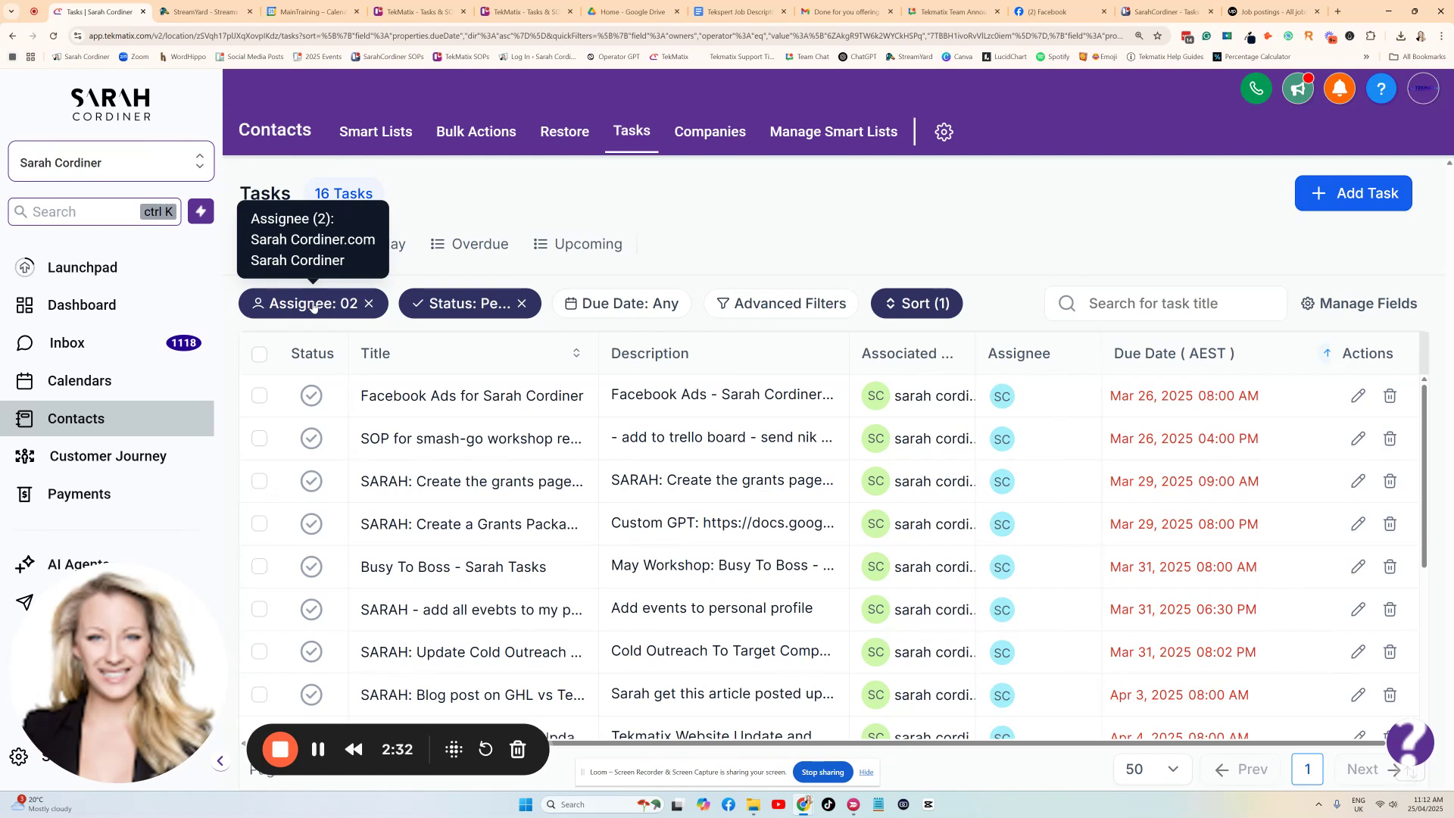
View the status filter options, leaving Pending selected, and review the due dates of the listed tasks.
left_click(496, 304)
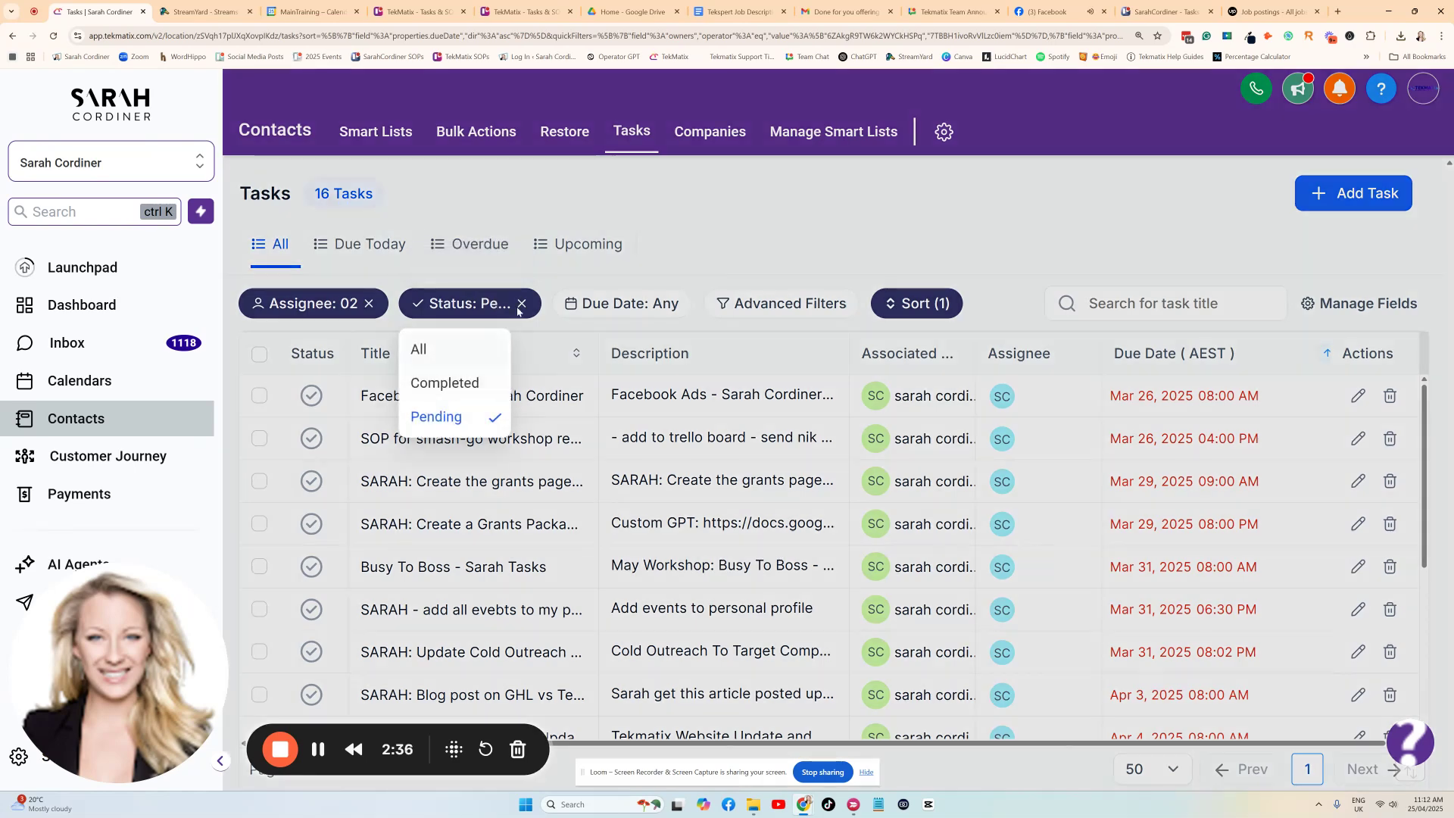
left_click(765, 258)
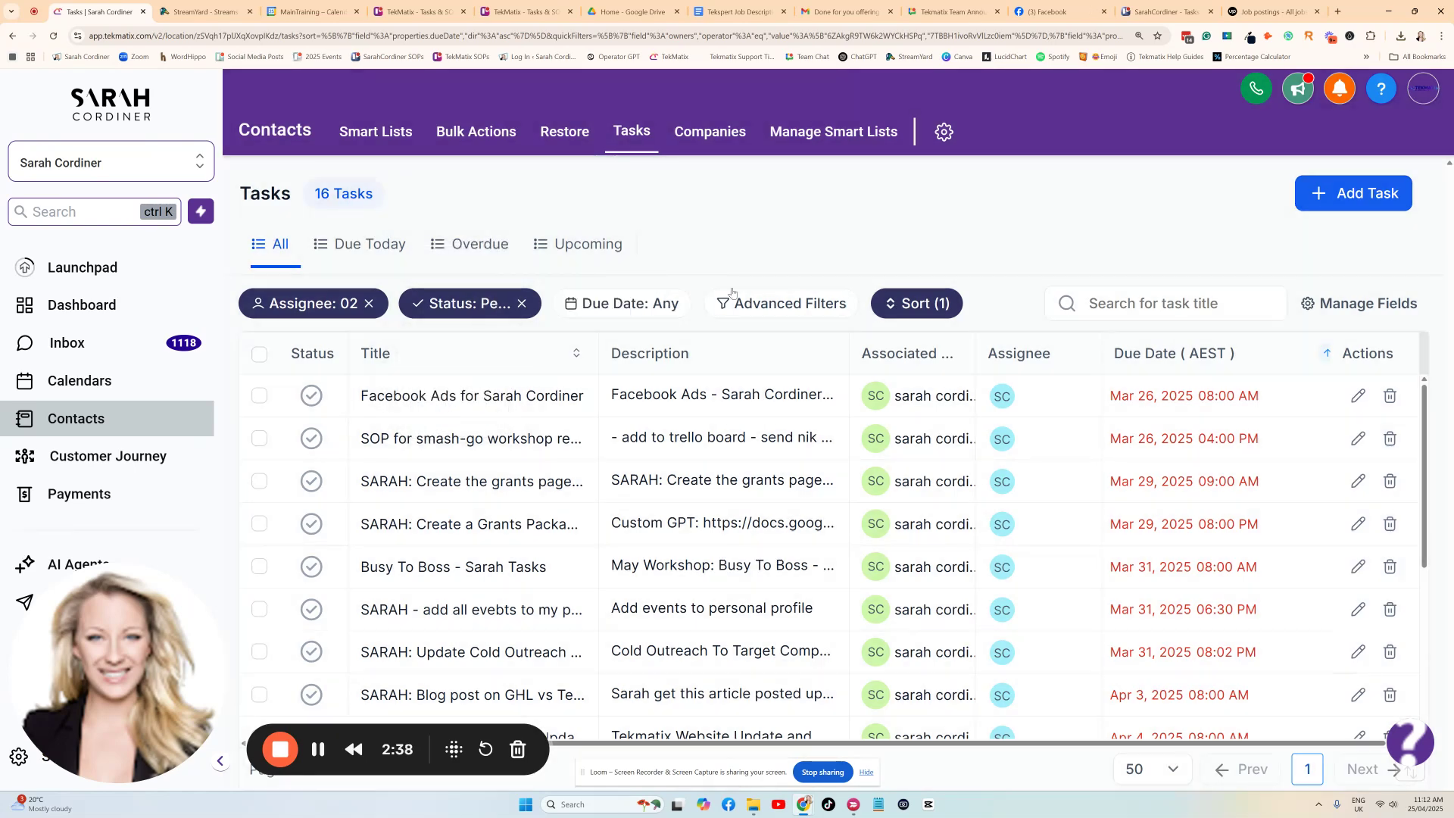
scroll(1181, 424, "down", 4)
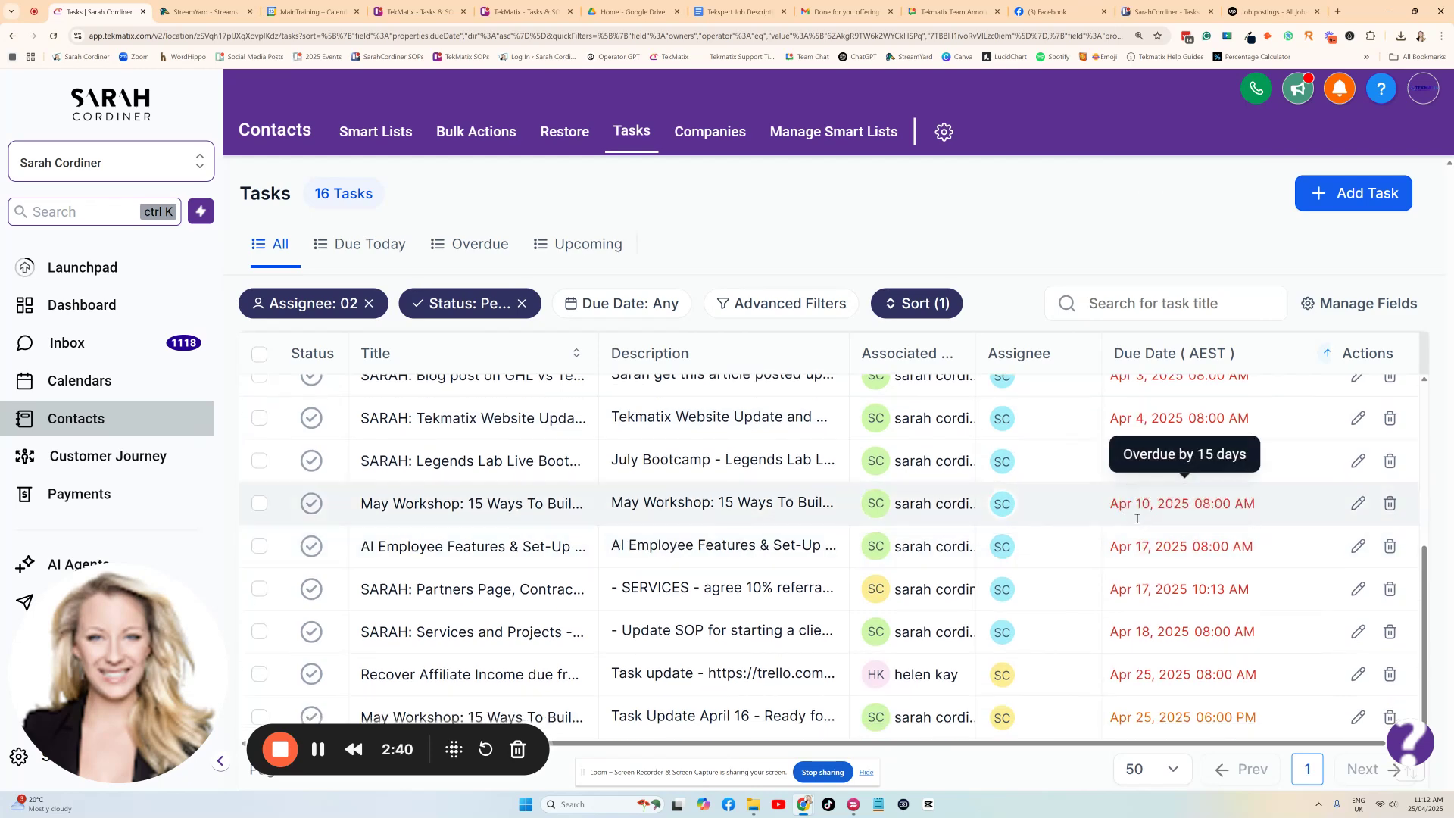
scroll(1090, 407, "up", 4)
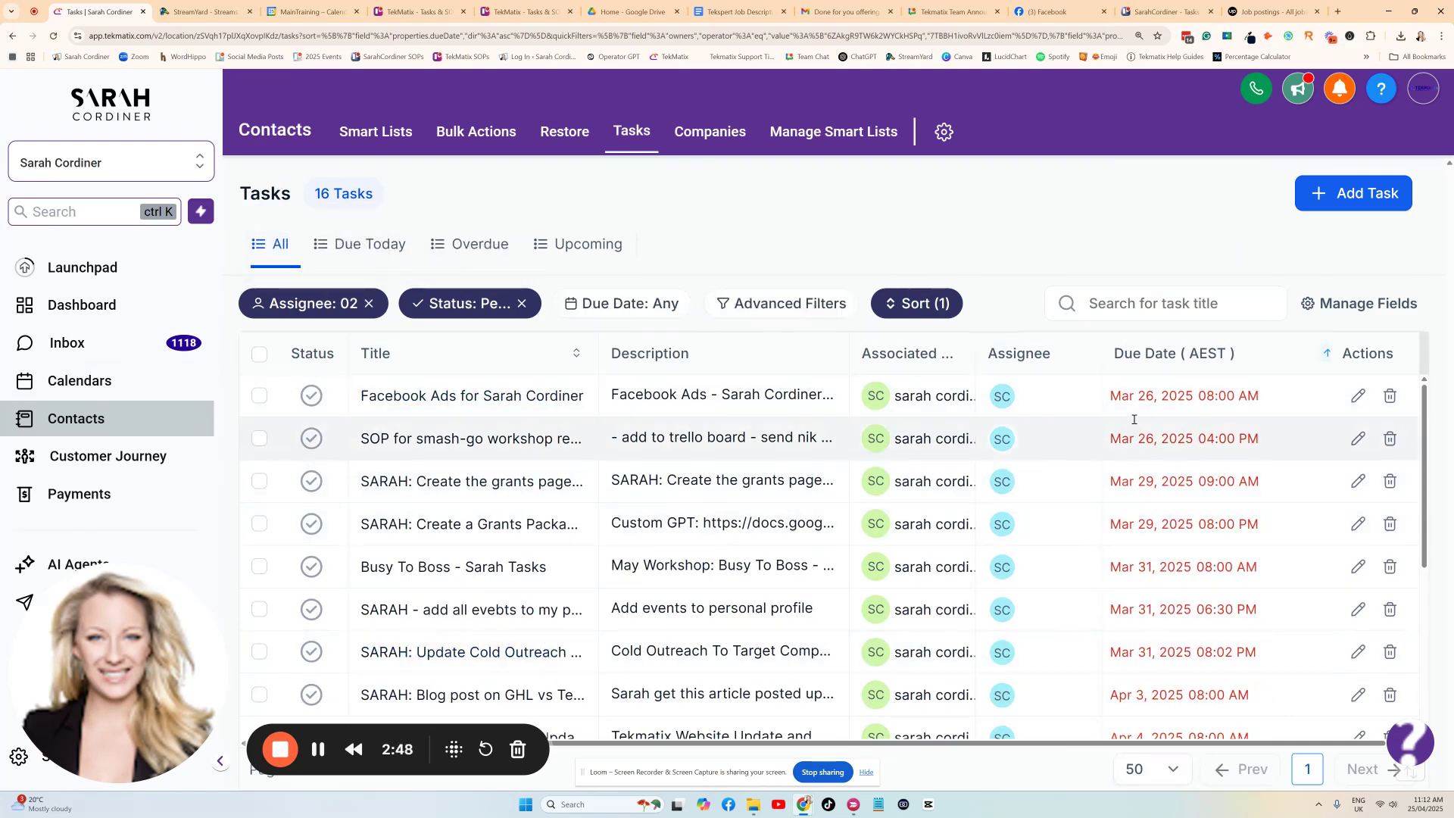
scroll(920, 401, "down", 2)
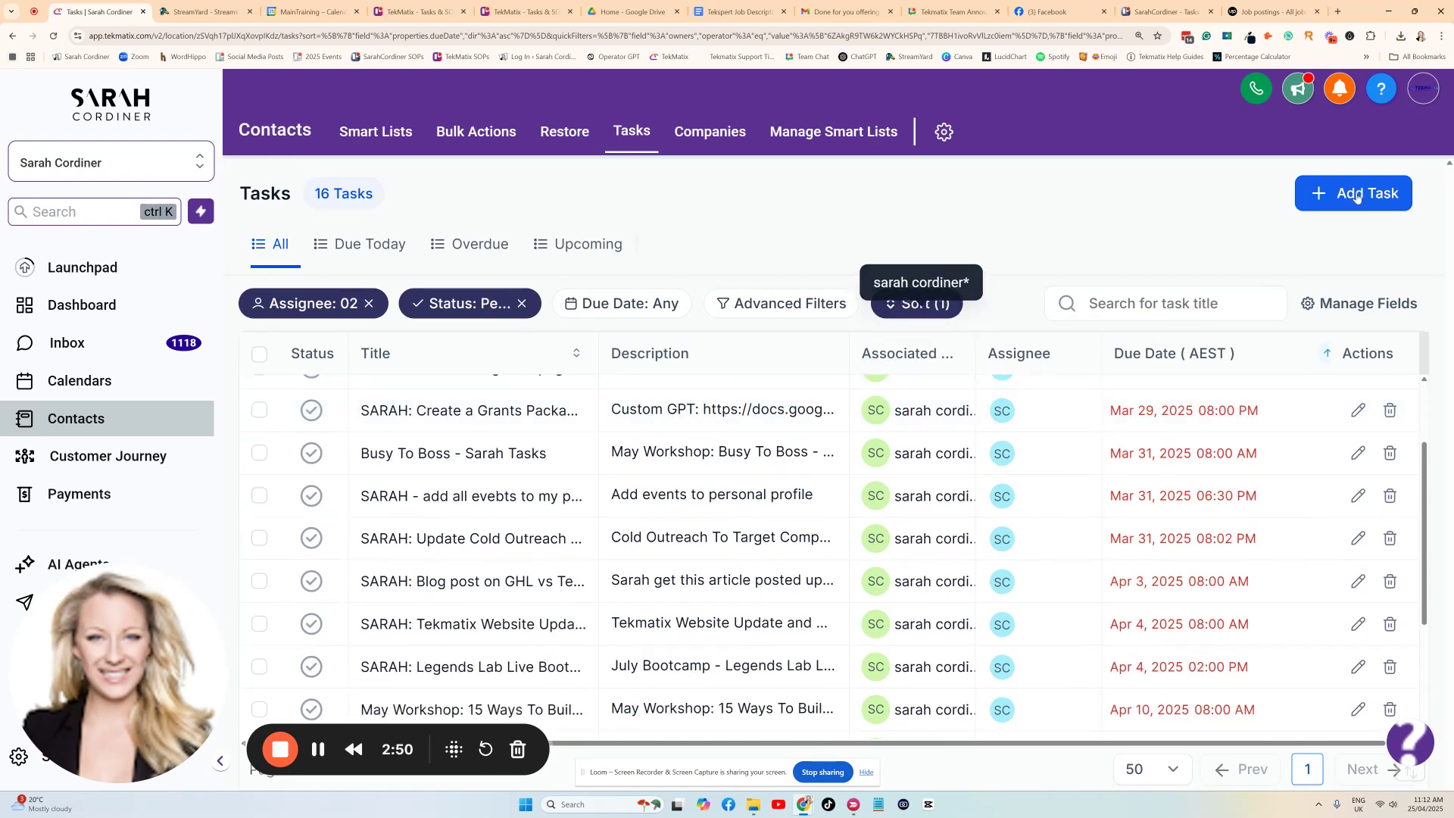
Start a new task titled "Facebook ads for May 2025" and enter "dhbhjsbgfdsjgb" as the first line of its description.
left_click(1355, 194)
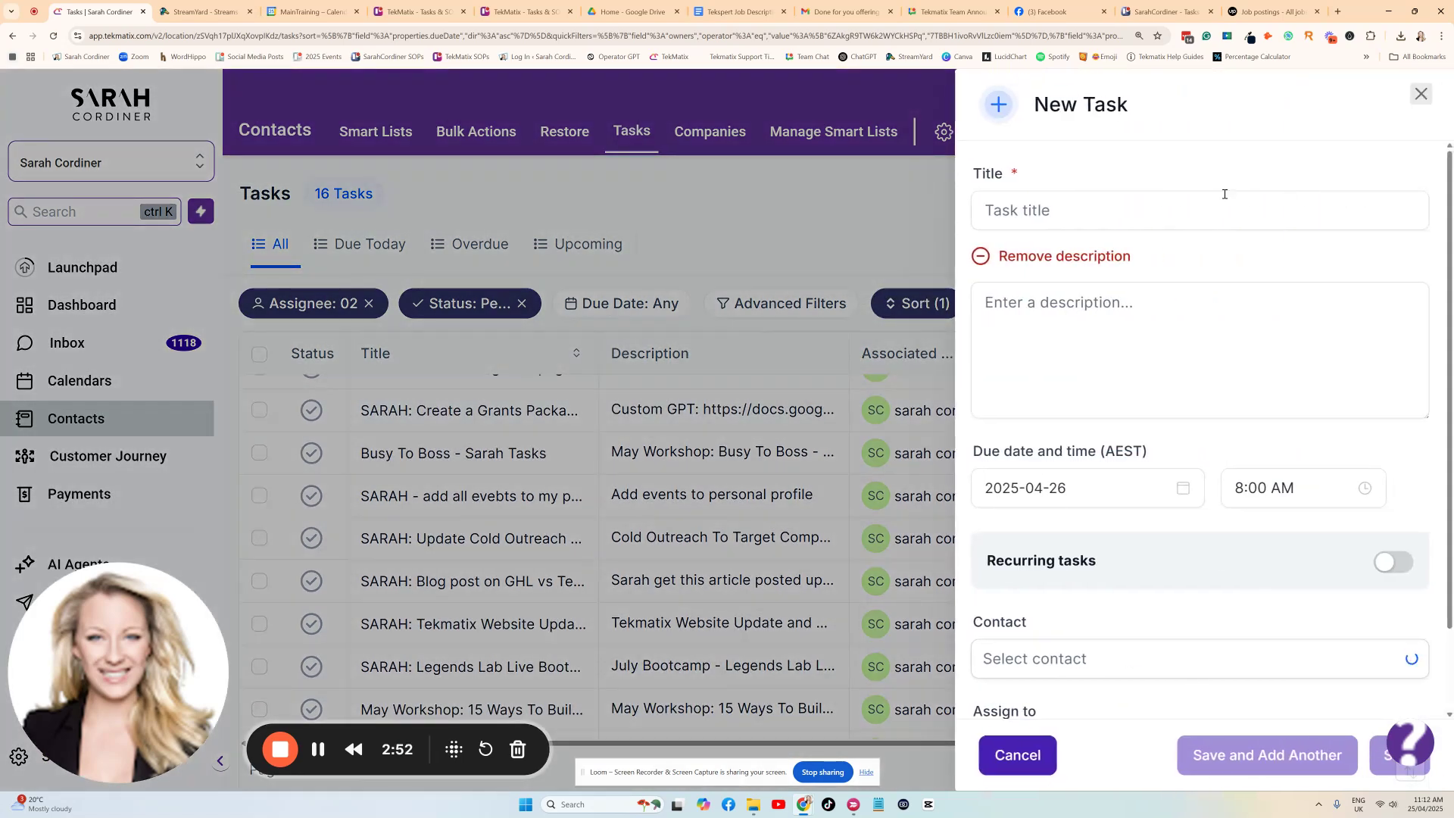
left_click(1158, 201)
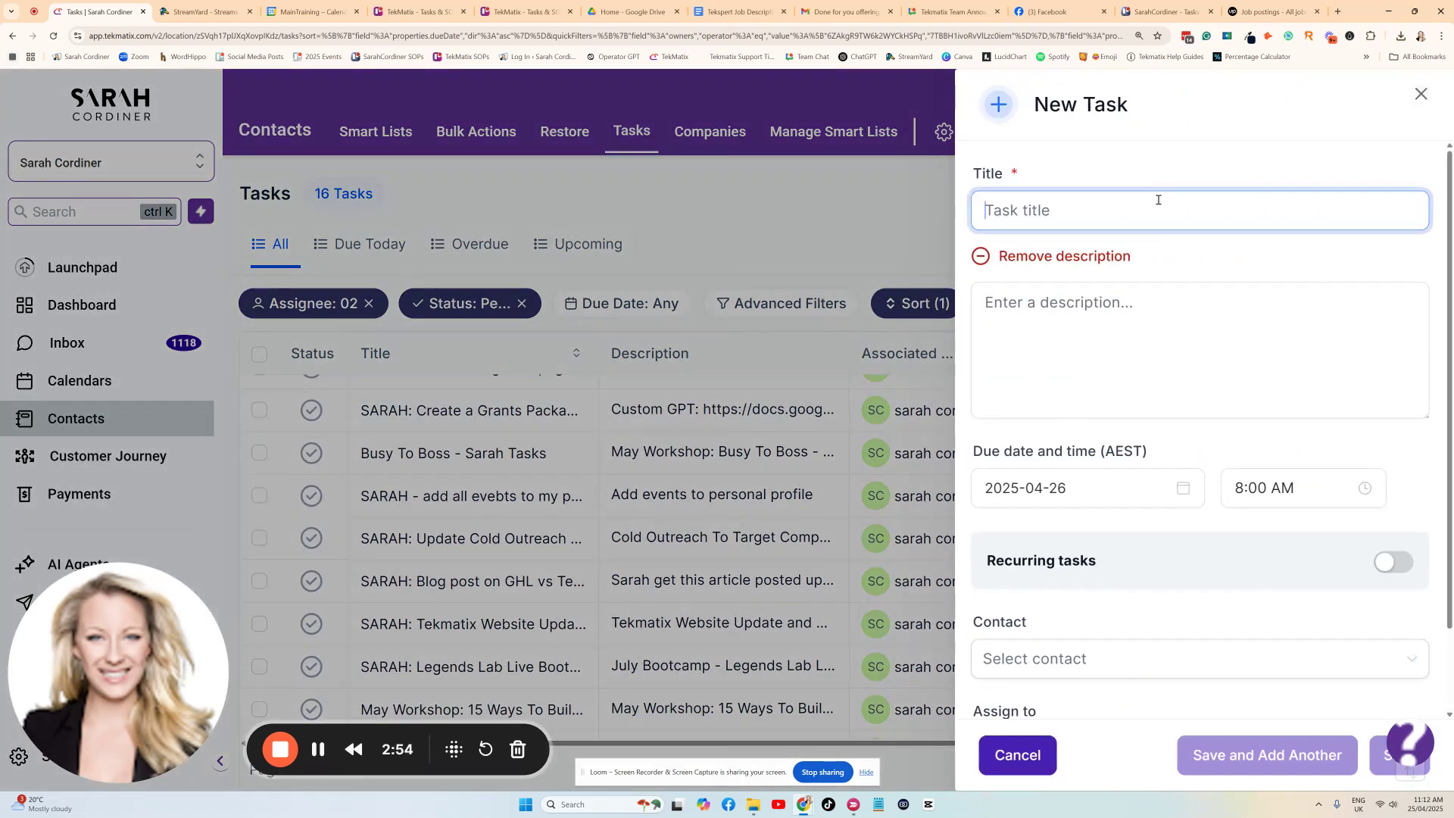
type("Facebook ads ")
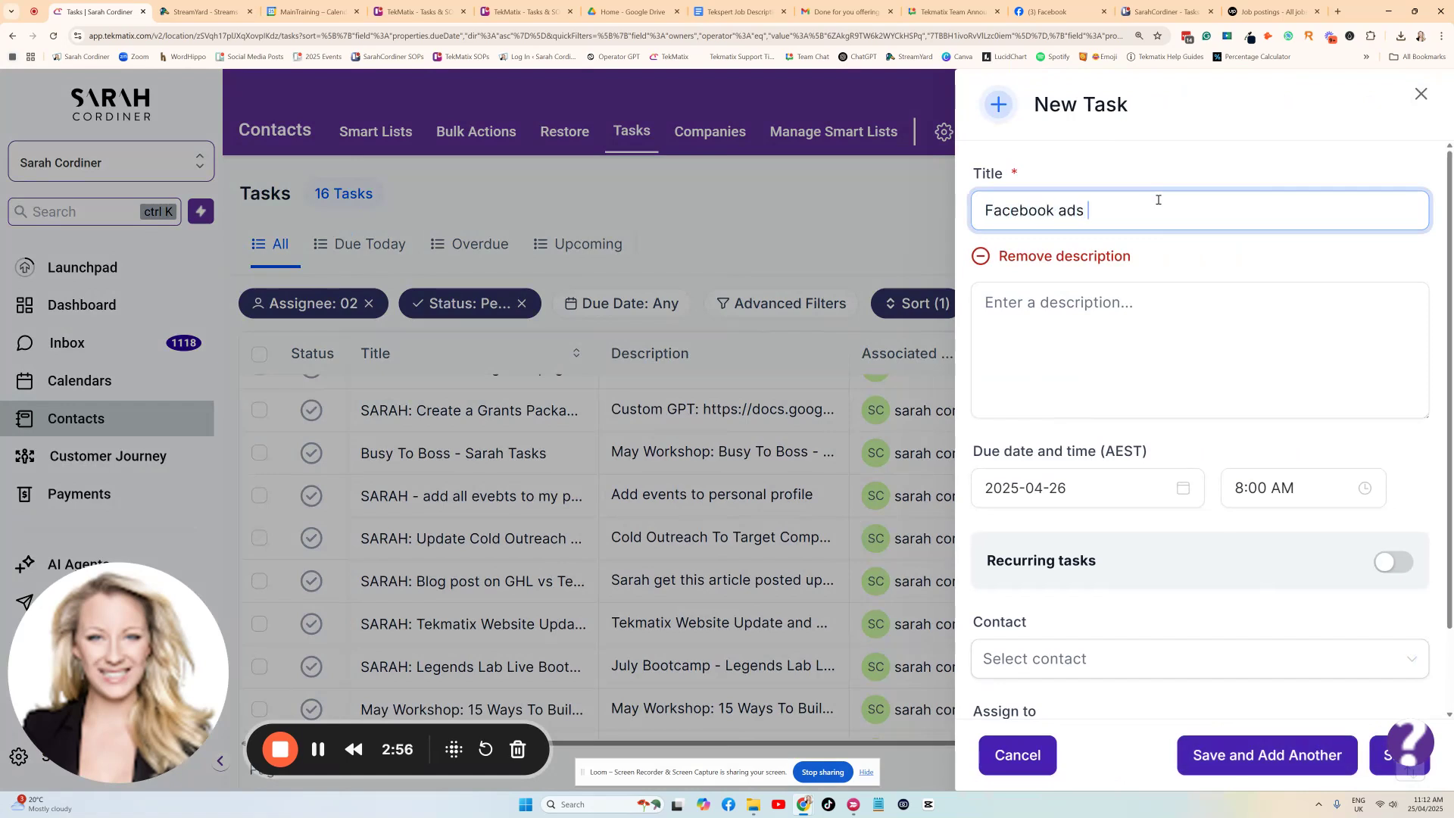
type("for nexty")
key("BackSpace")
key("BackSpace")
key("BackSpace")
key("BackSpace")
type("Ap")
key("BackSpace")
key("BackSpace")
type("May 2025")
left_click(1155, 324)
type("dhbhjsbgfdsjgb")
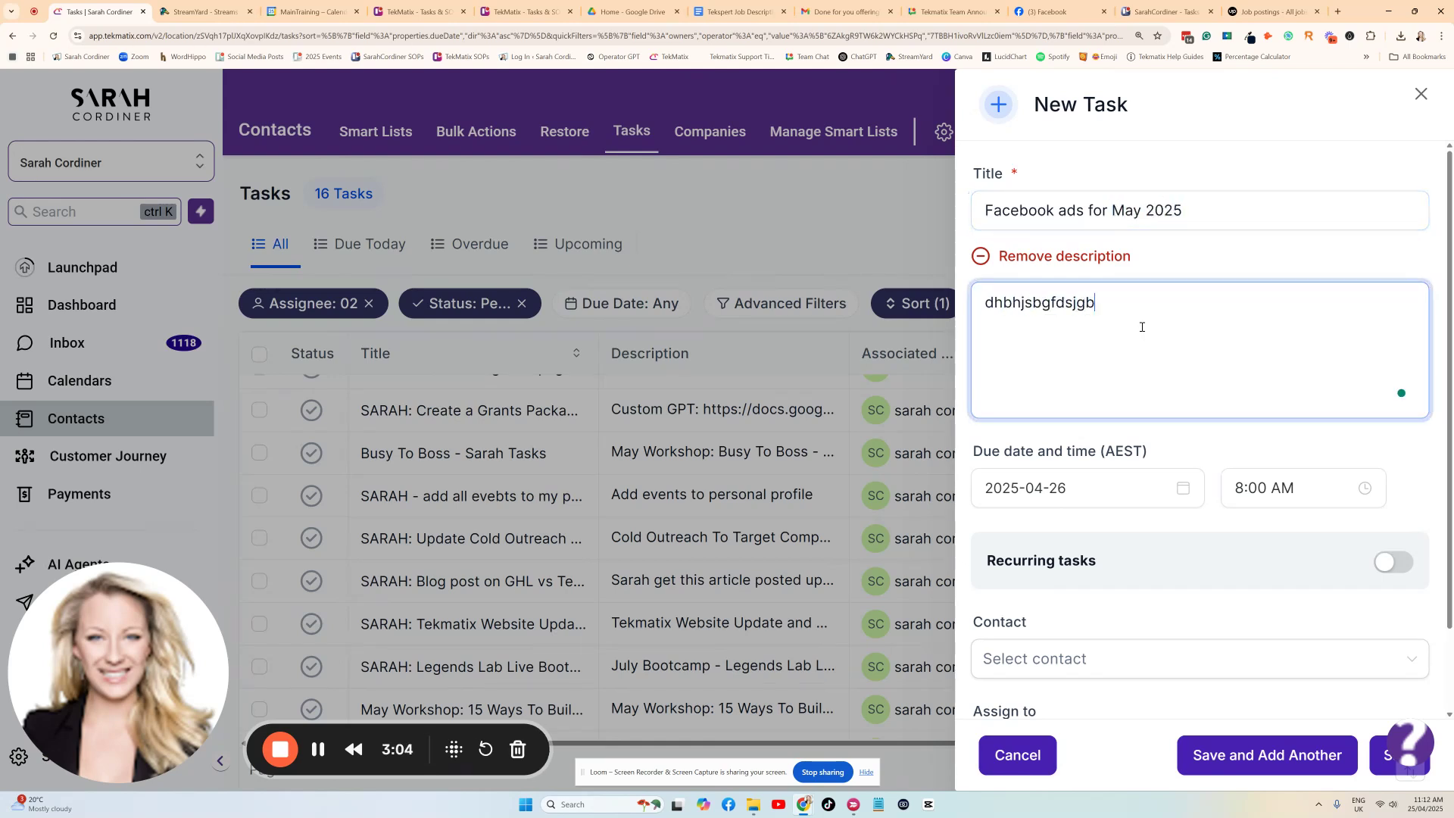
Try adding an "SOP:" line beneath the description's first line.
key("Return")
type("SOP:")
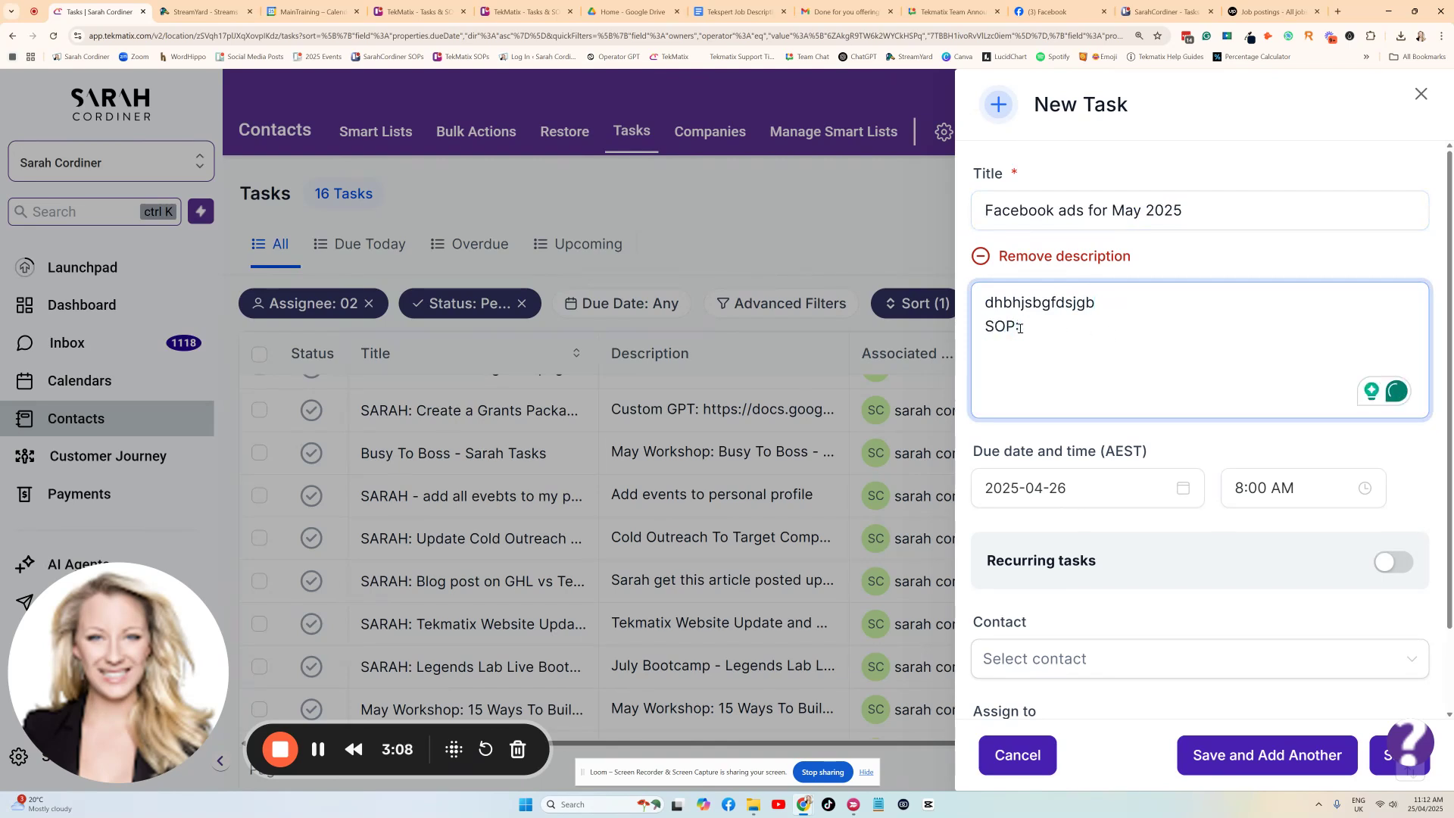
left_click_drag(1065, 327, 986, 331)
key("BackSpace")
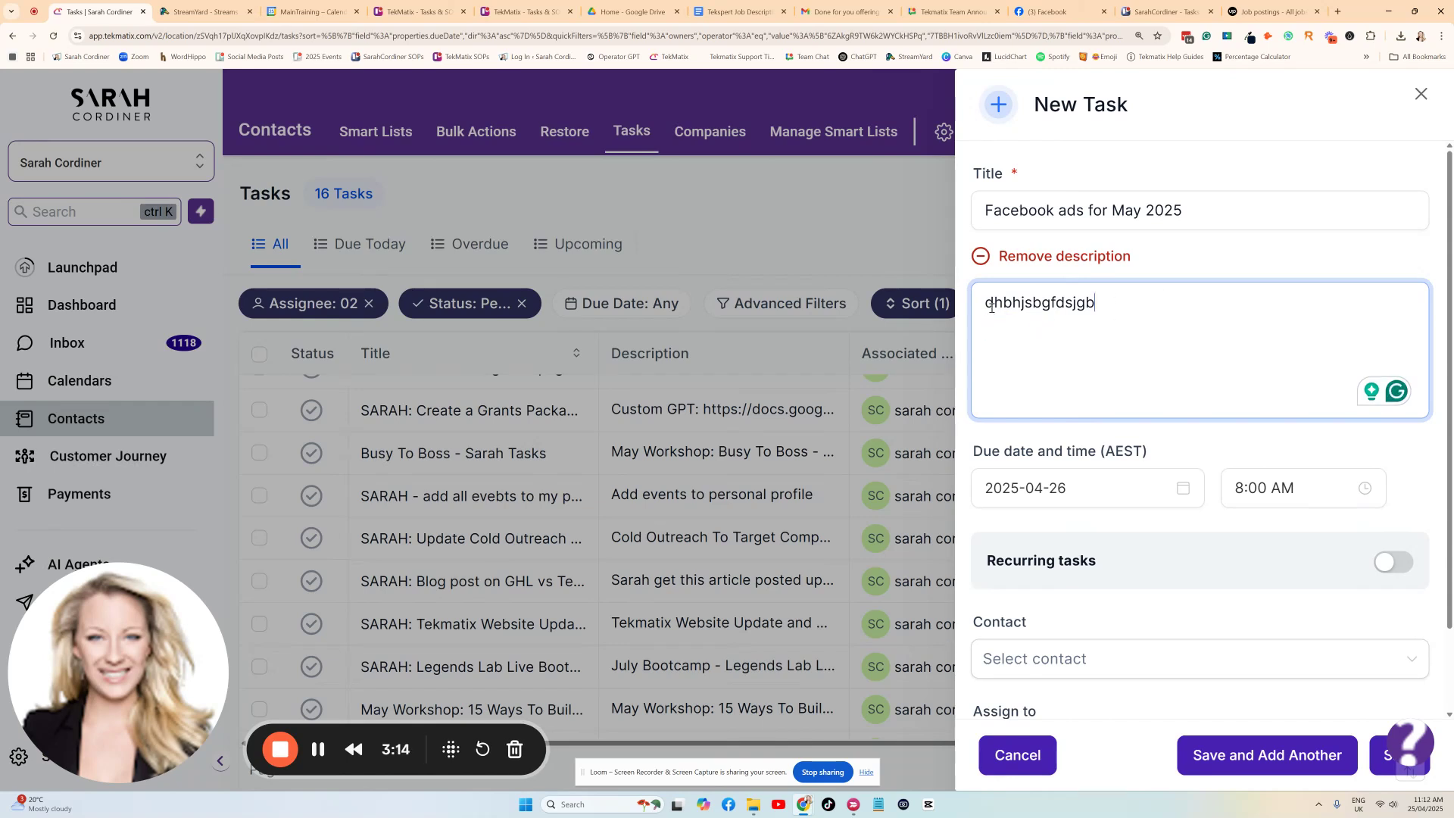
Make the description a dashed list by prefixing its first line with "- " and adding "- dbgjkgbdjk", "-hjbdjkgbk", "- jdgbvdkjgbjik" and "- jkgfvsdjkbg".
left_click(986, 303)
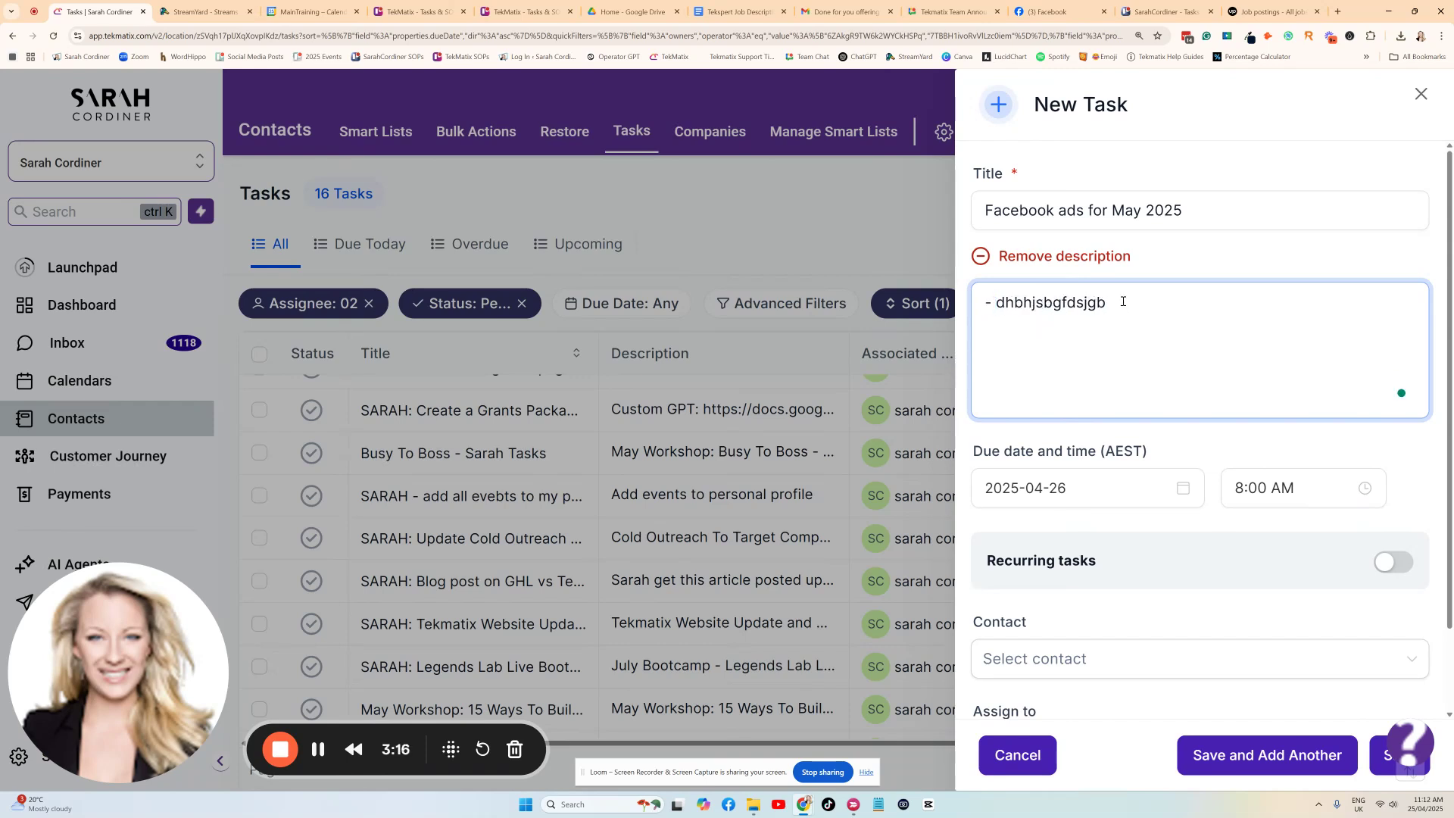
key("Return")
type("- dbgjkgbdjk")
key("Return")
type("-hjbdjkgbk")
key("Return")
type("-")
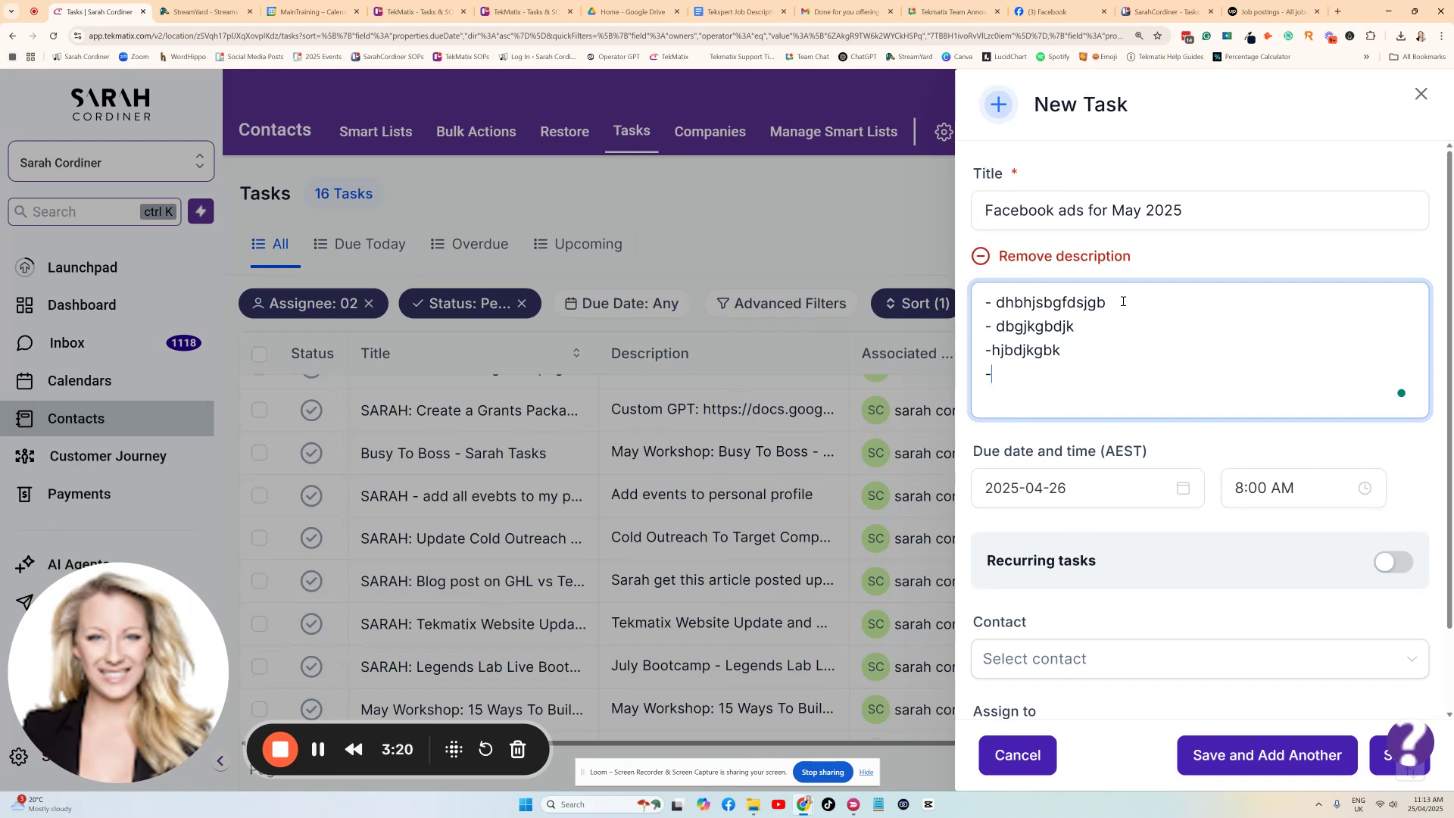
type(" jdgbvdkjgbjik")
key("Return")
type("- jk")
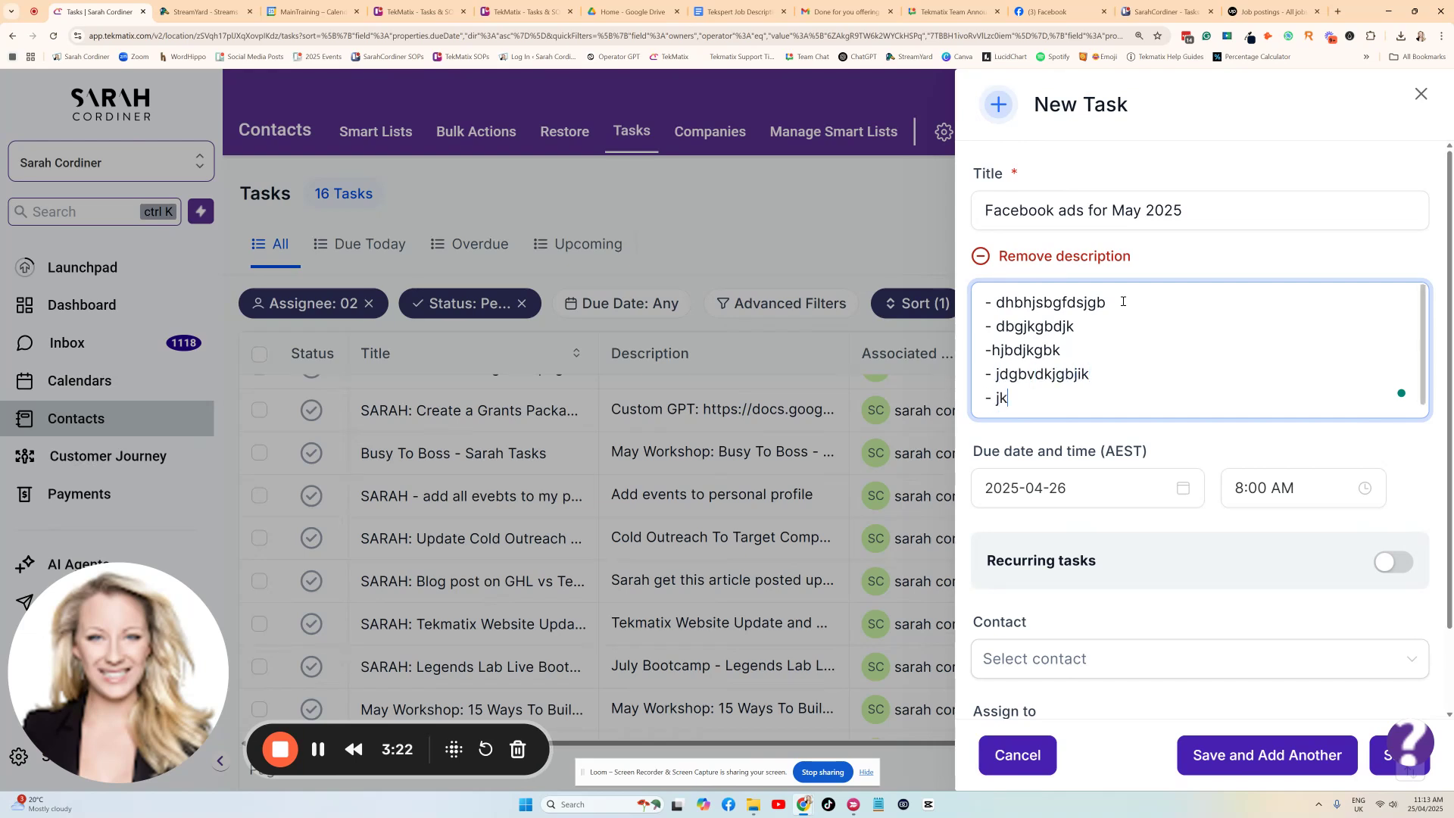
type("gfvsdjkbg")
Set the new task's due date to 2025-05-01 and its due time to 10:00 AM.
left_click(1049, 491)
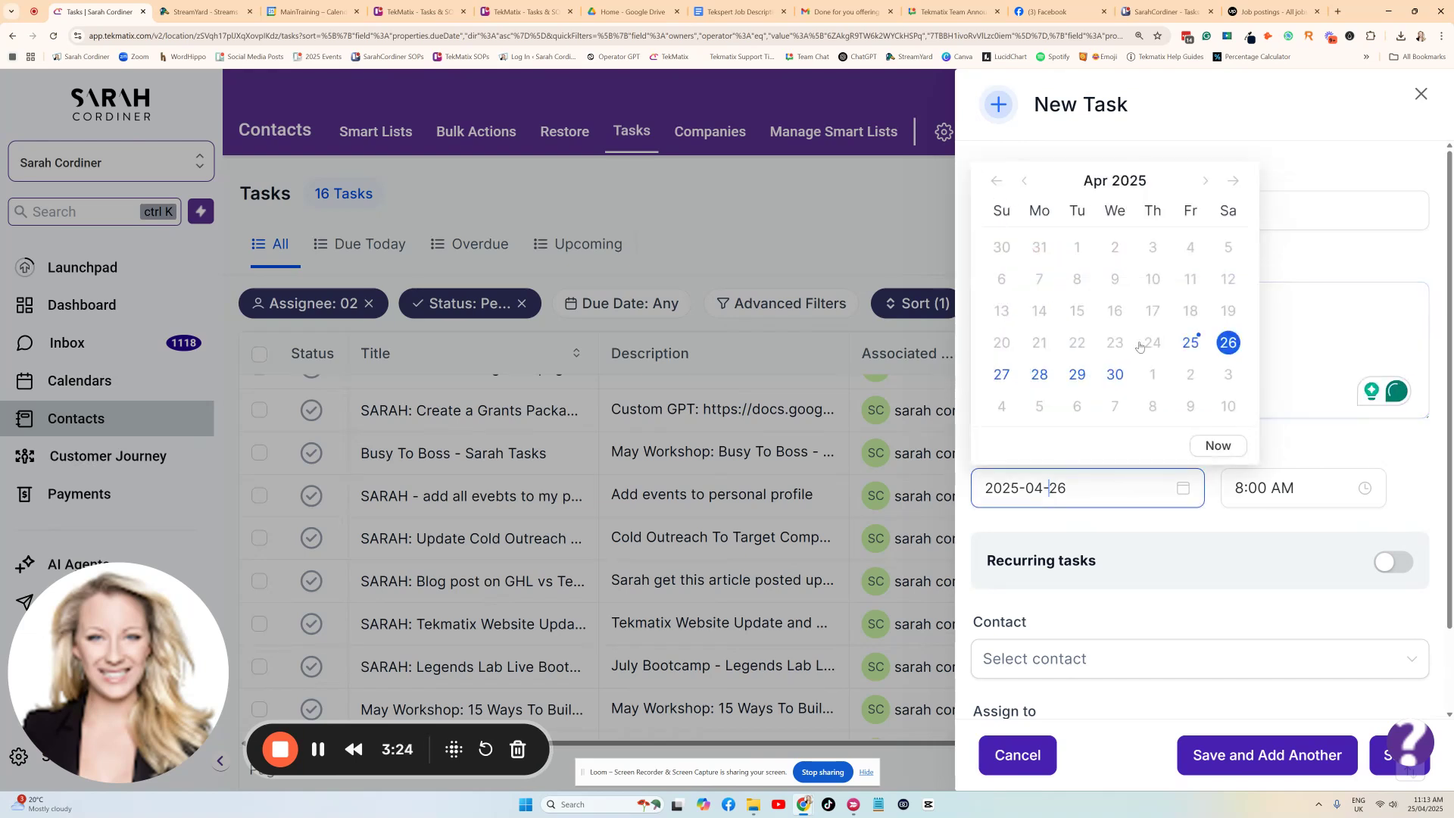
left_click(1205, 182)
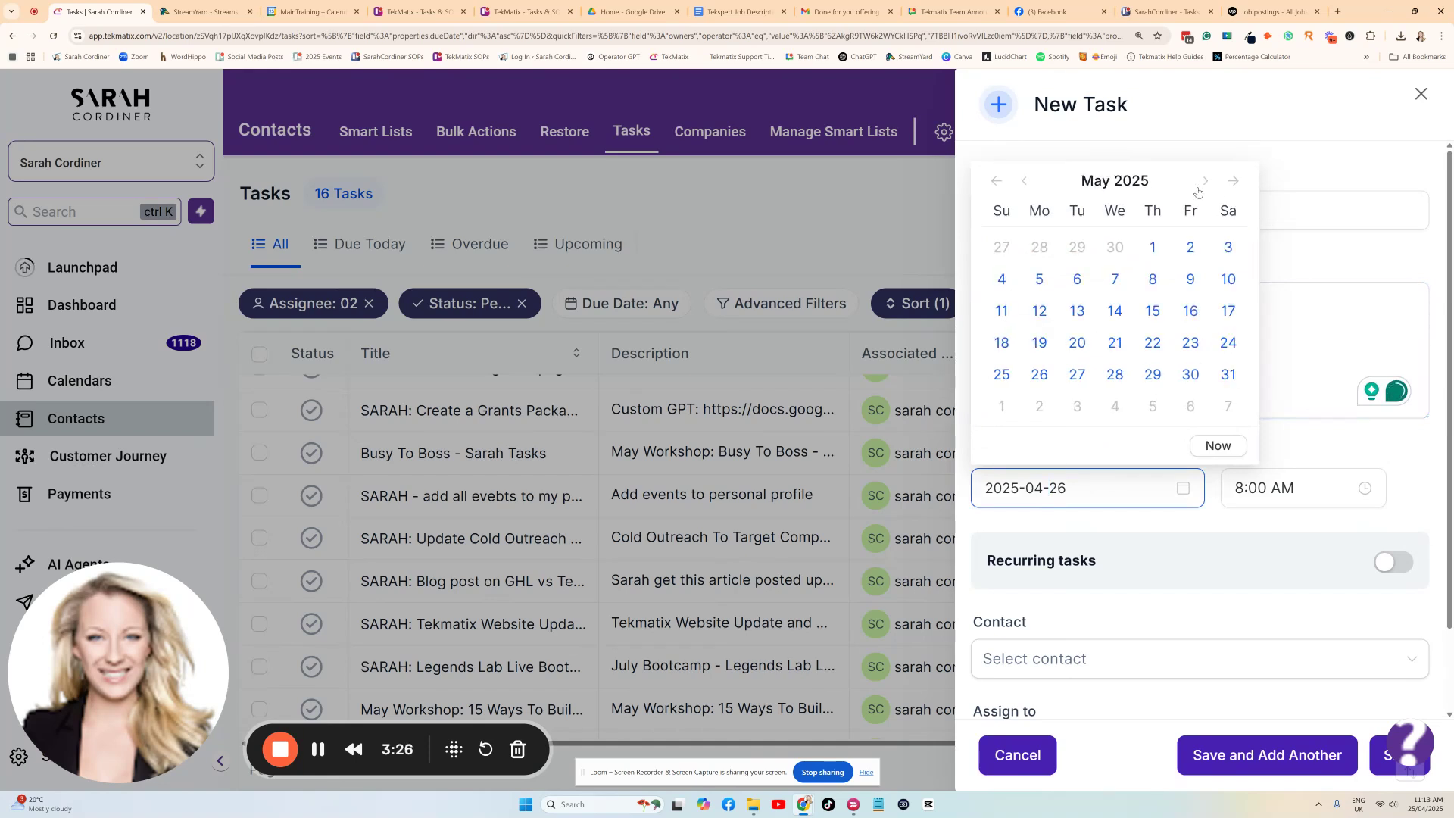
left_click(1153, 247)
left_click(1280, 488)
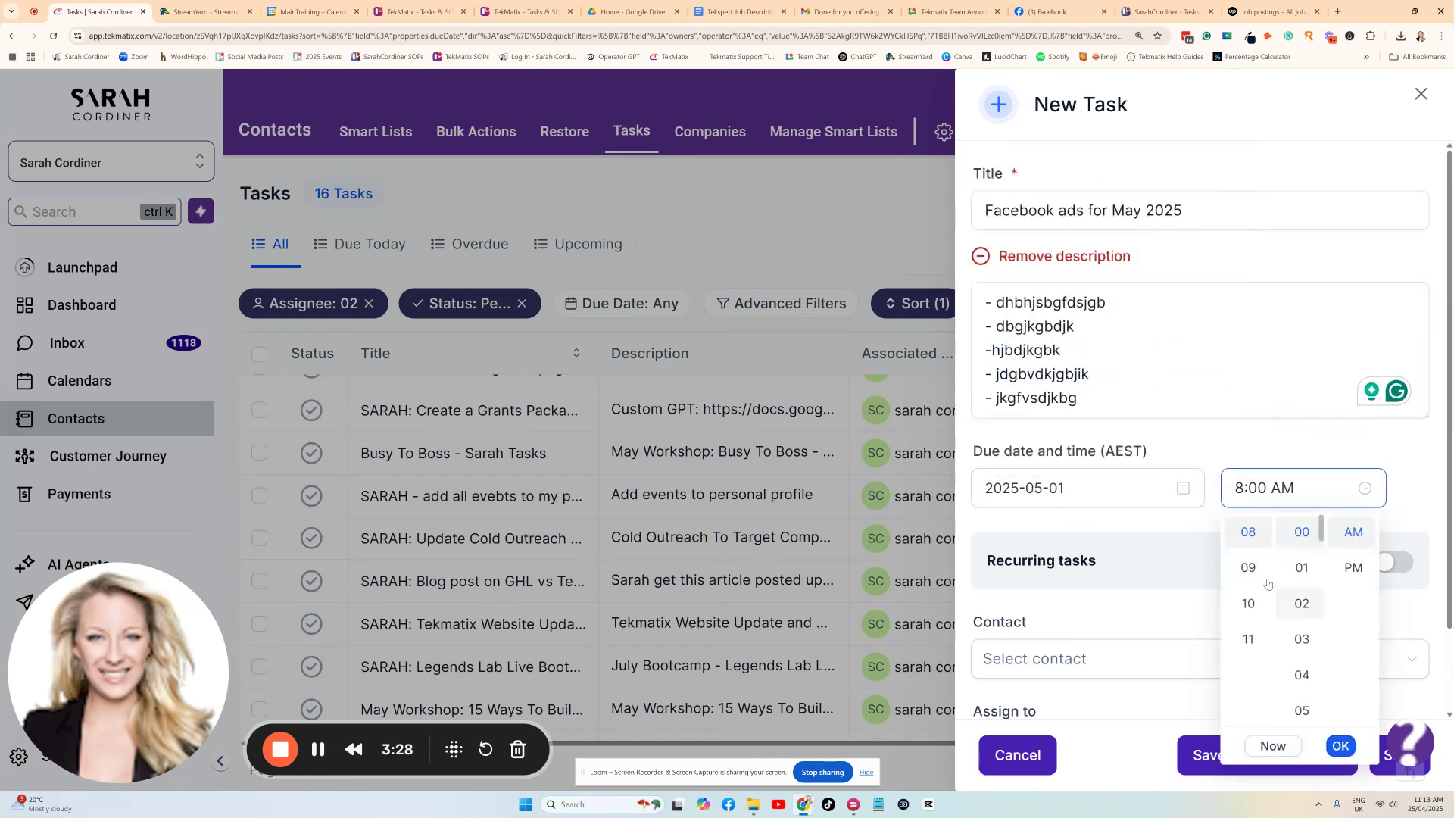
left_click(1248, 602)
left_click(1340, 747)
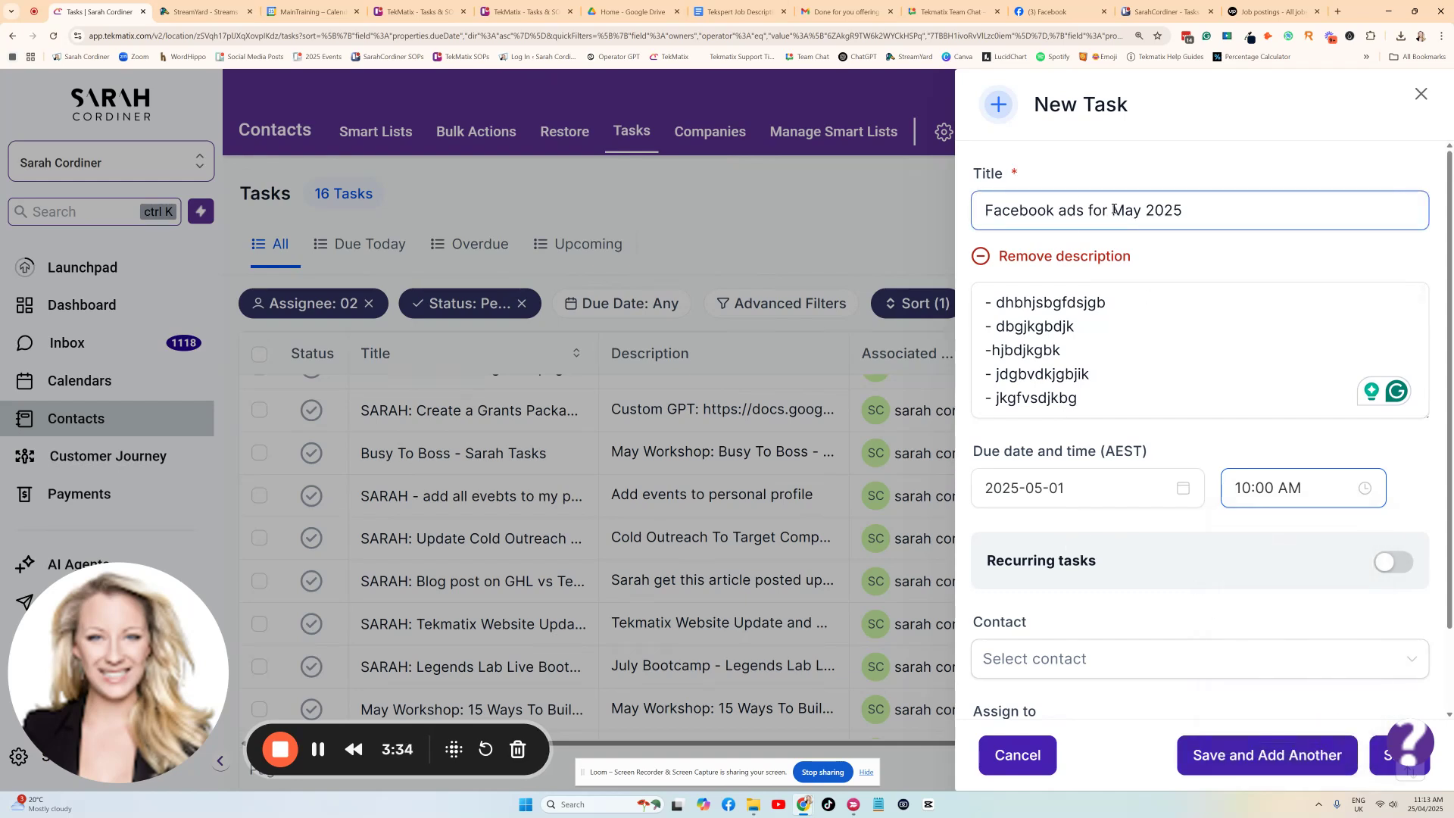
Make the task recur every 1 month, and have a new task created even if the previous one is overdue.
left_click(1402, 562)
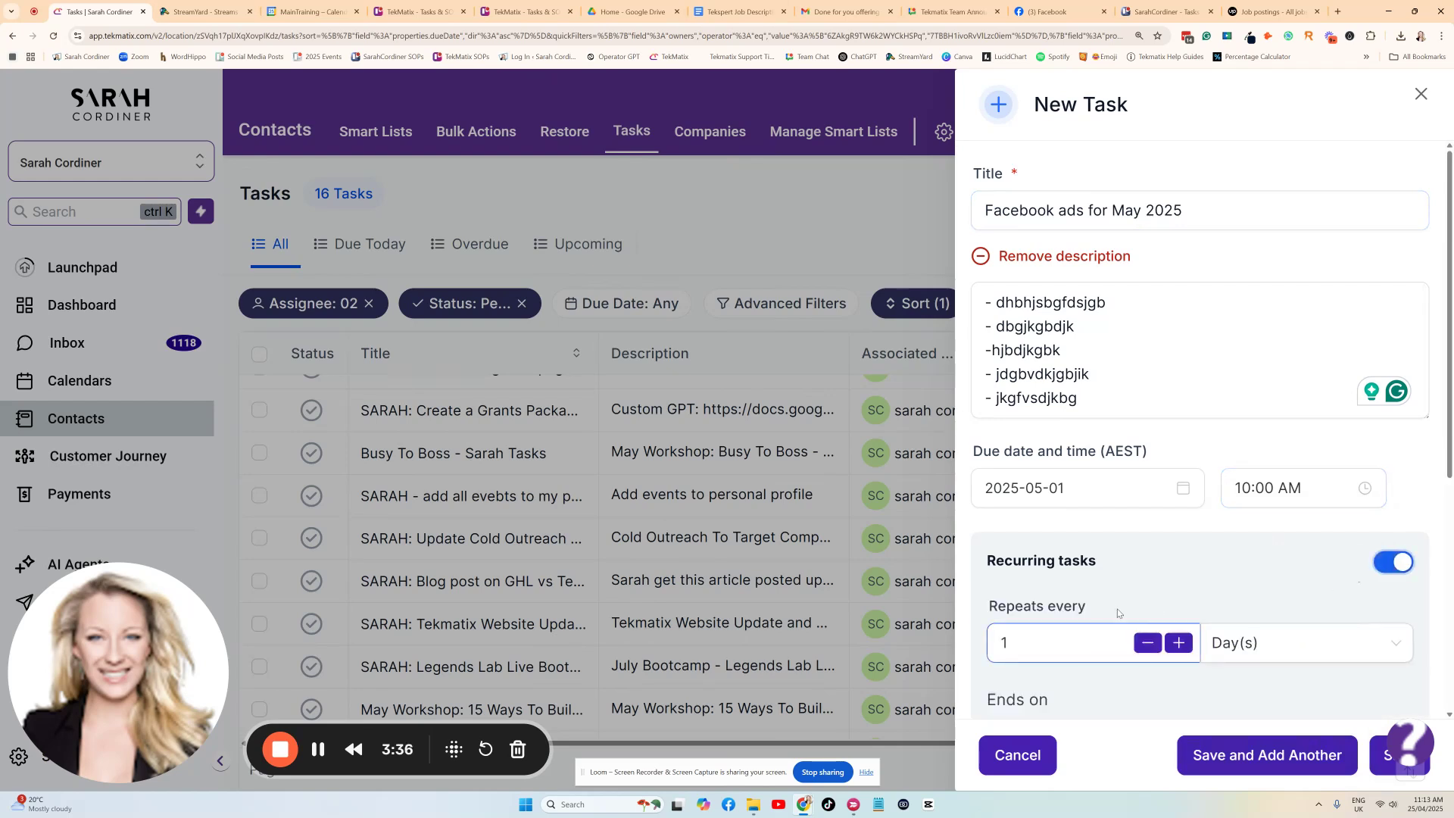
scroll(1280, 576, "down", 1)
left_click(1285, 534)
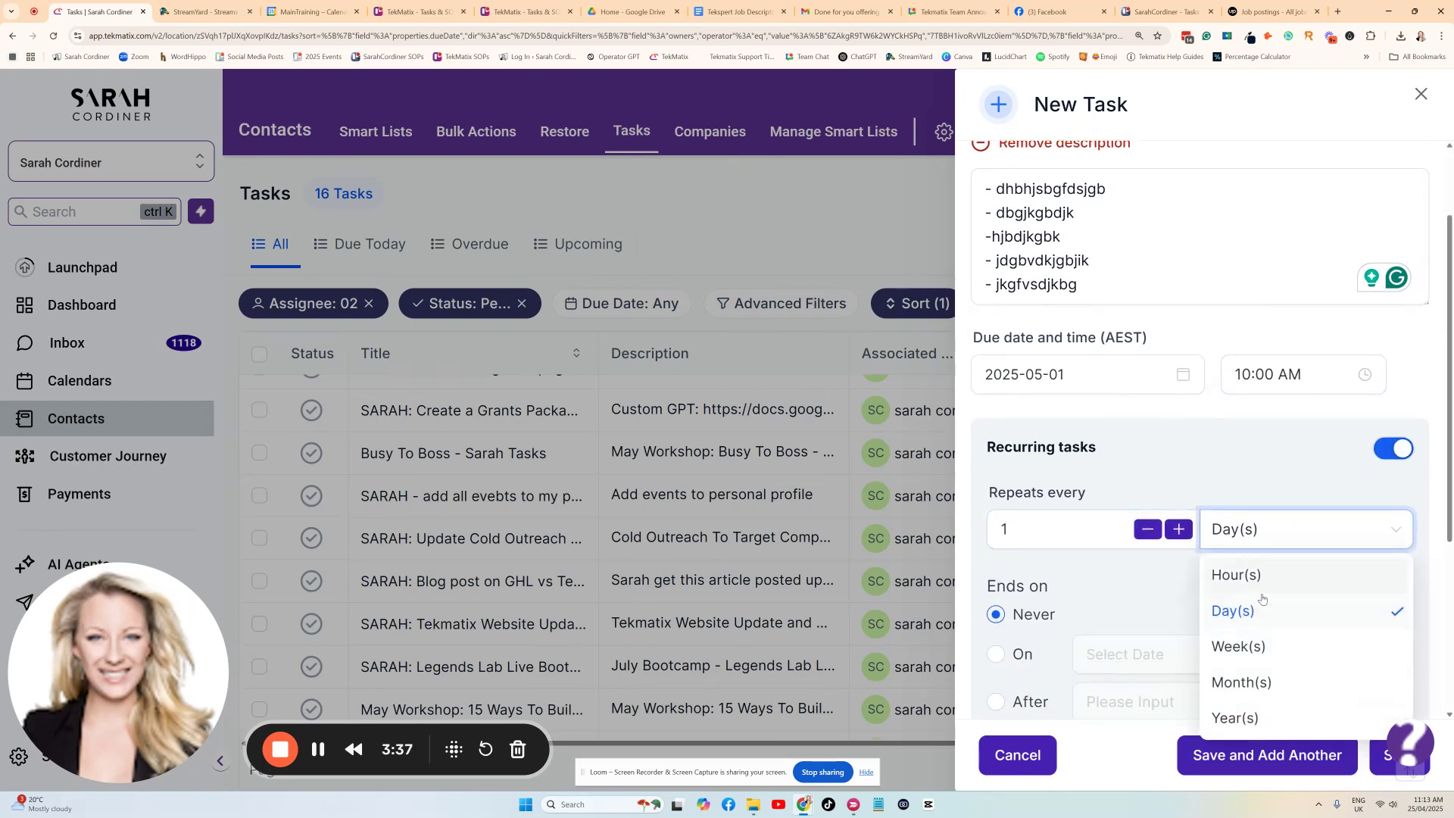
left_click(1245, 678)
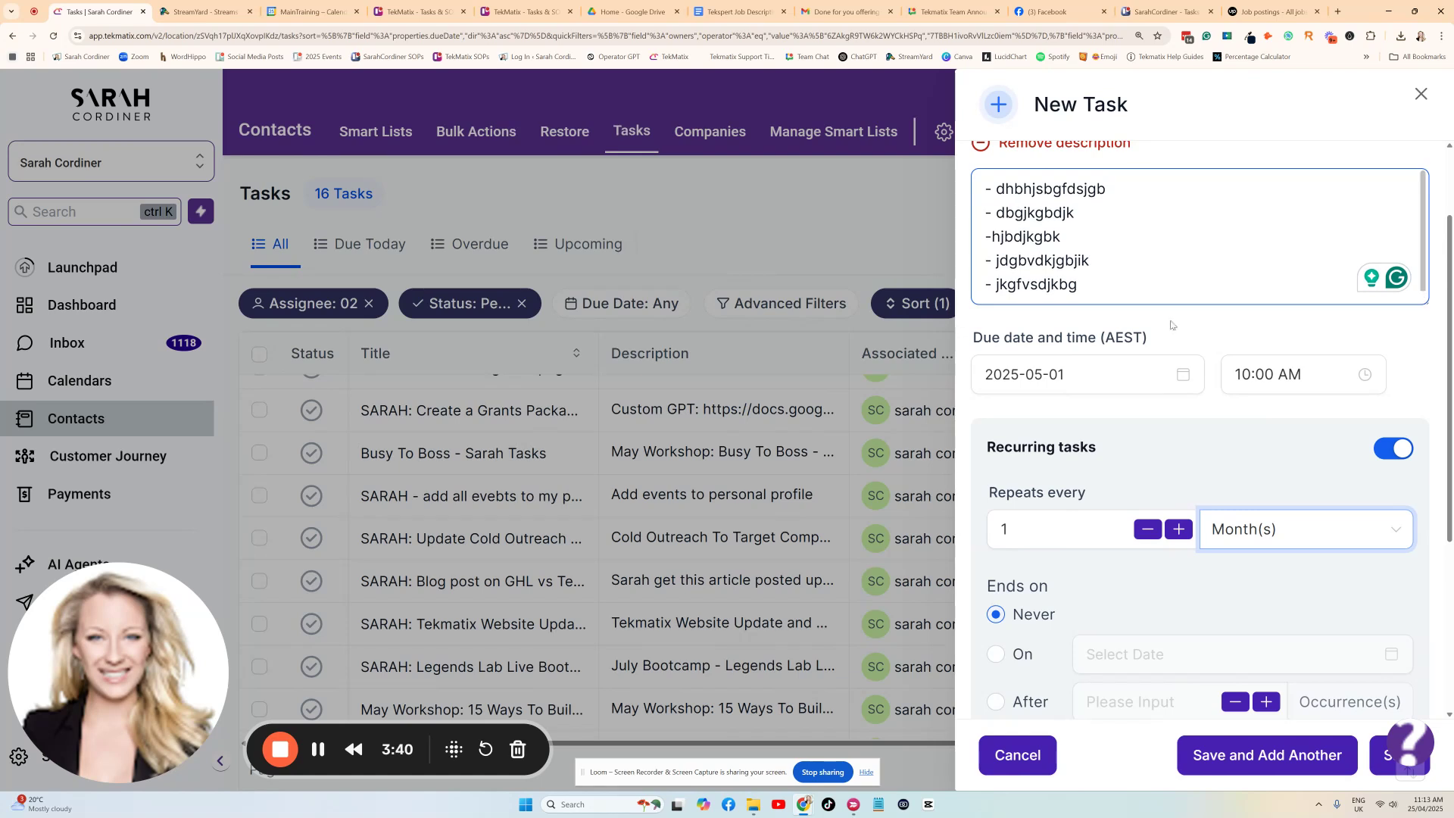
scroll(1174, 325, "down", 2)
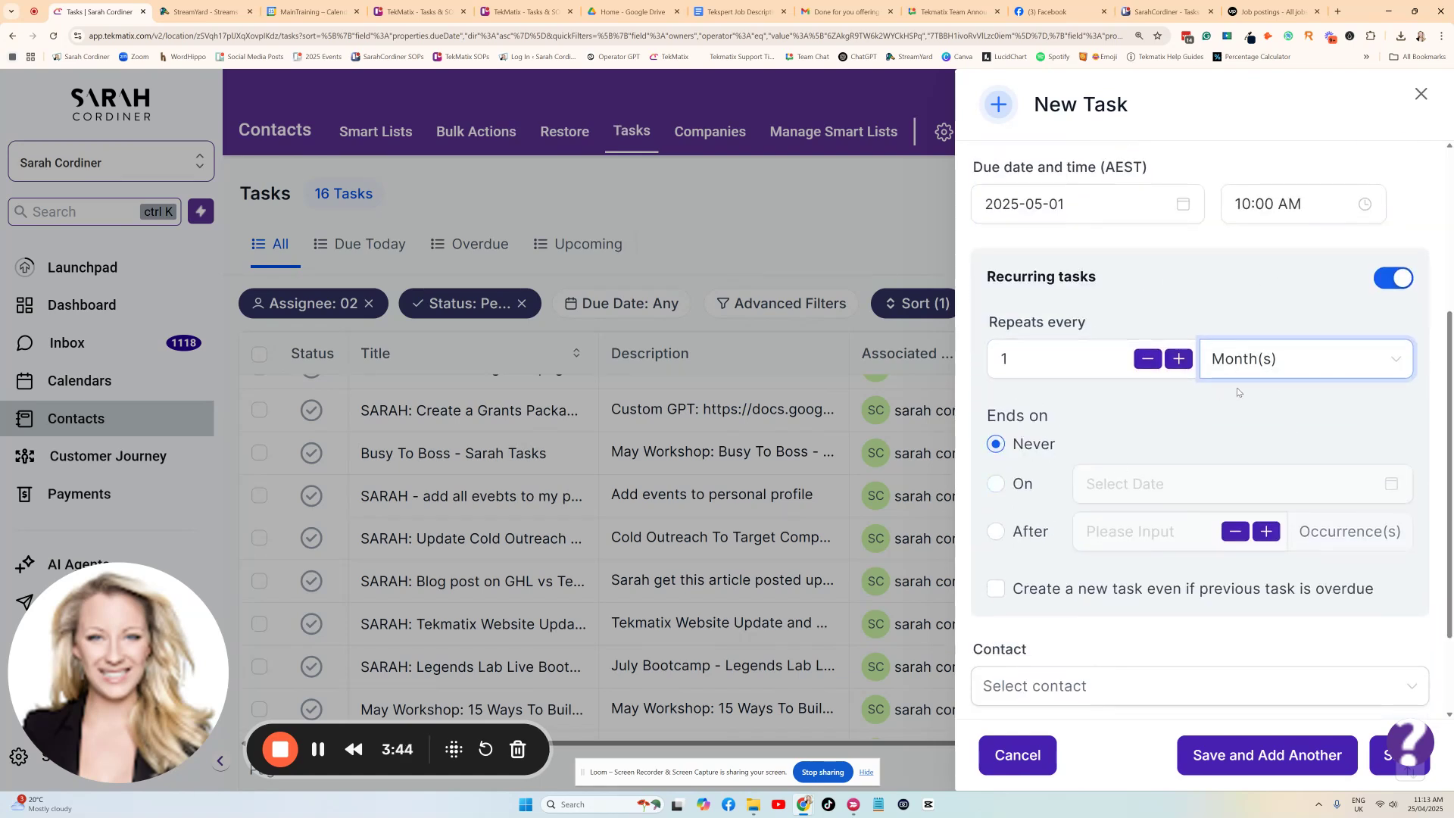
scroll(1110, 500, "down", 2)
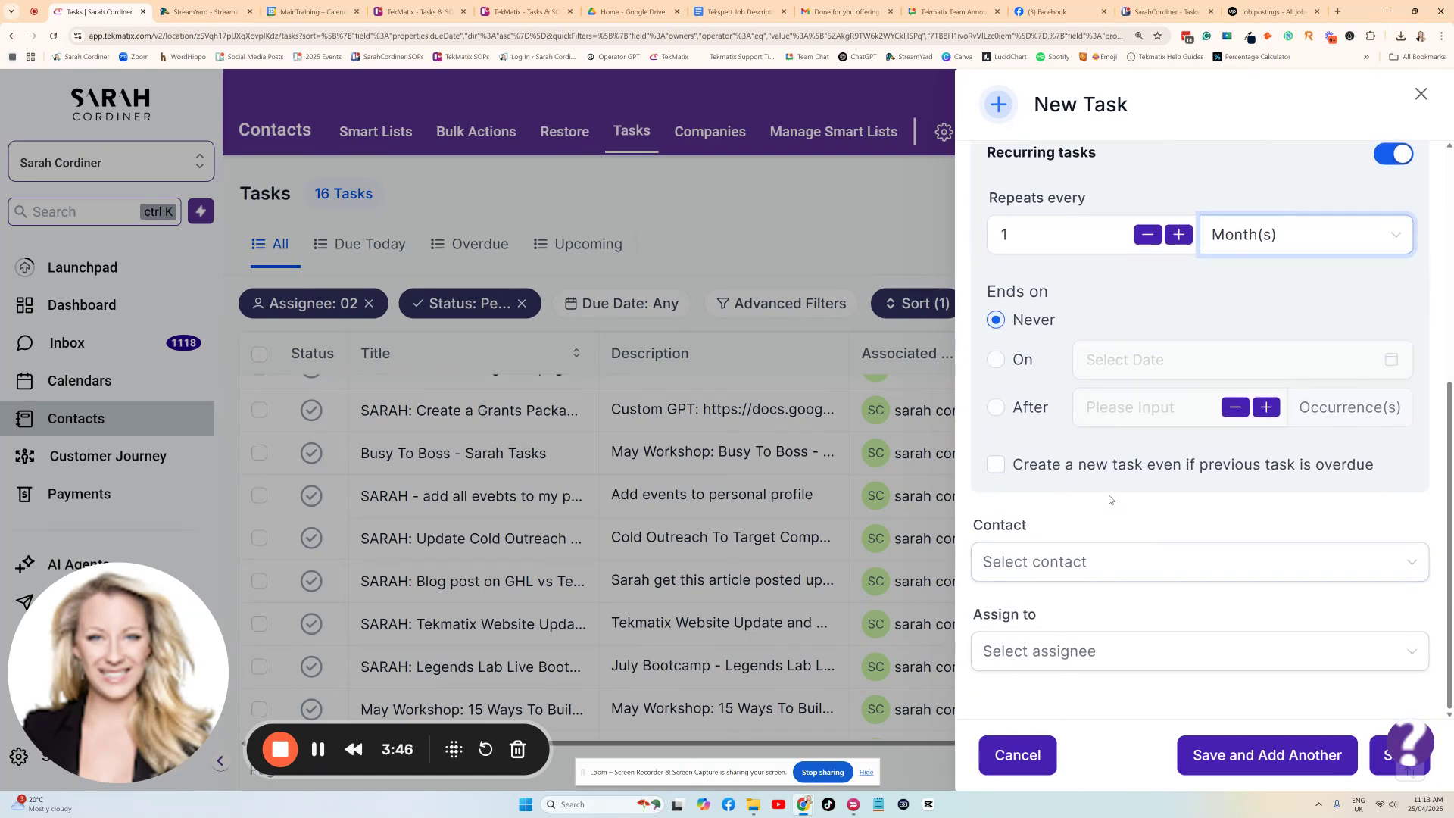
left_click(996, 465)
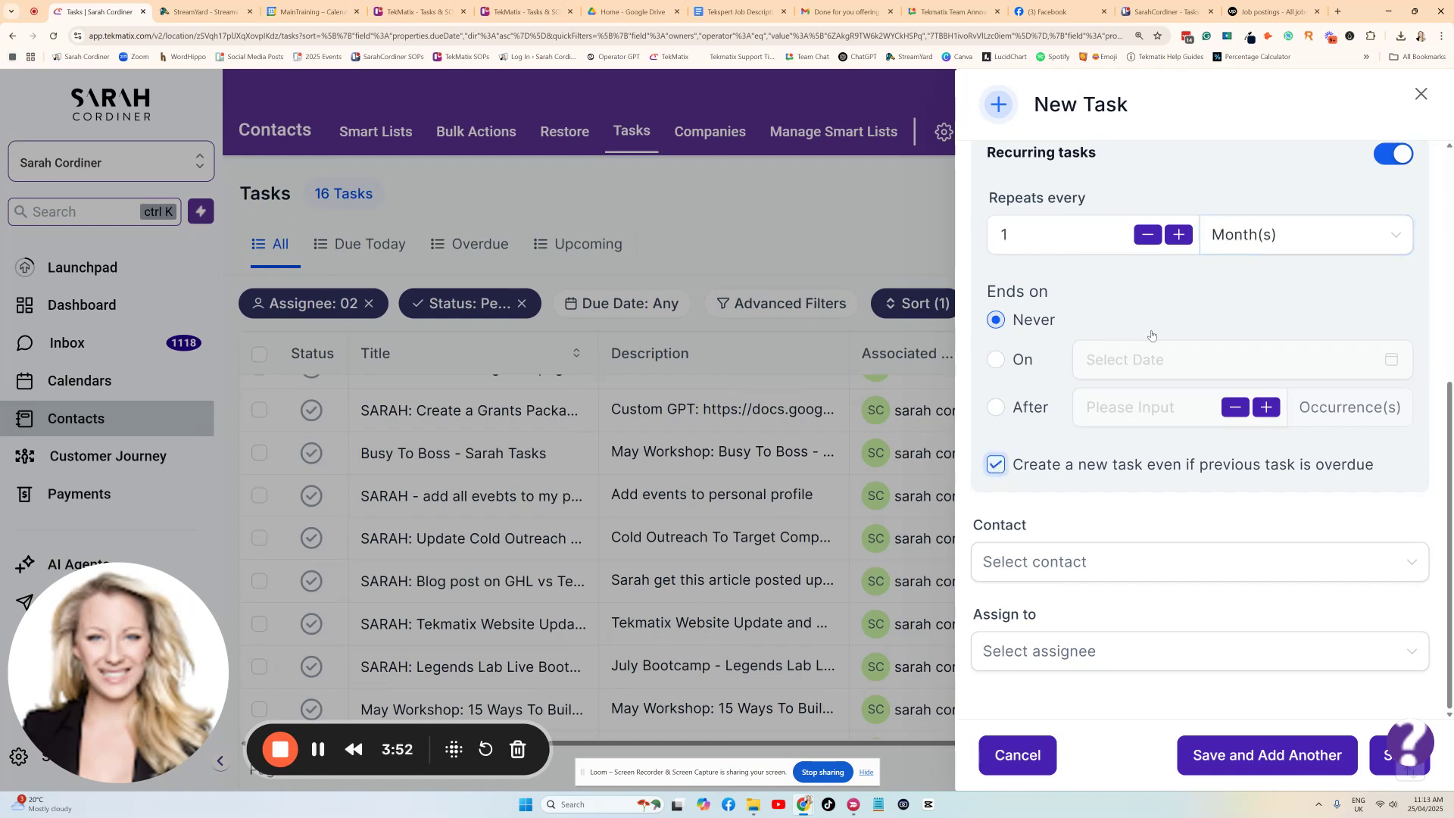
scroll(1082, 224, "up", 5)
scroll(1081, 225, "up", 1)
left_click(1088, 216)
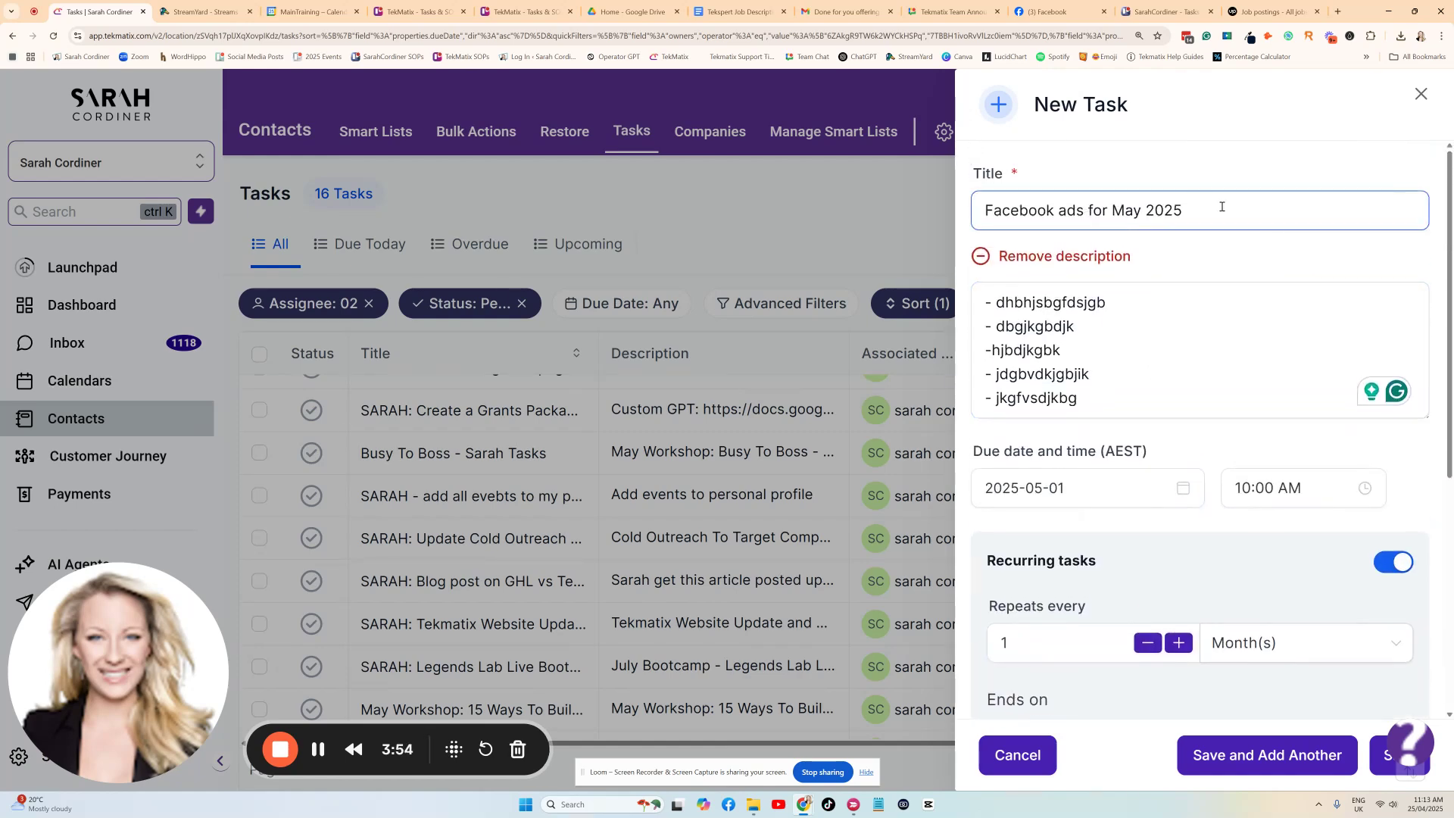
Assign the new task to the user whose name ends in ".com".
scroll(1242, 223, "down", 5)
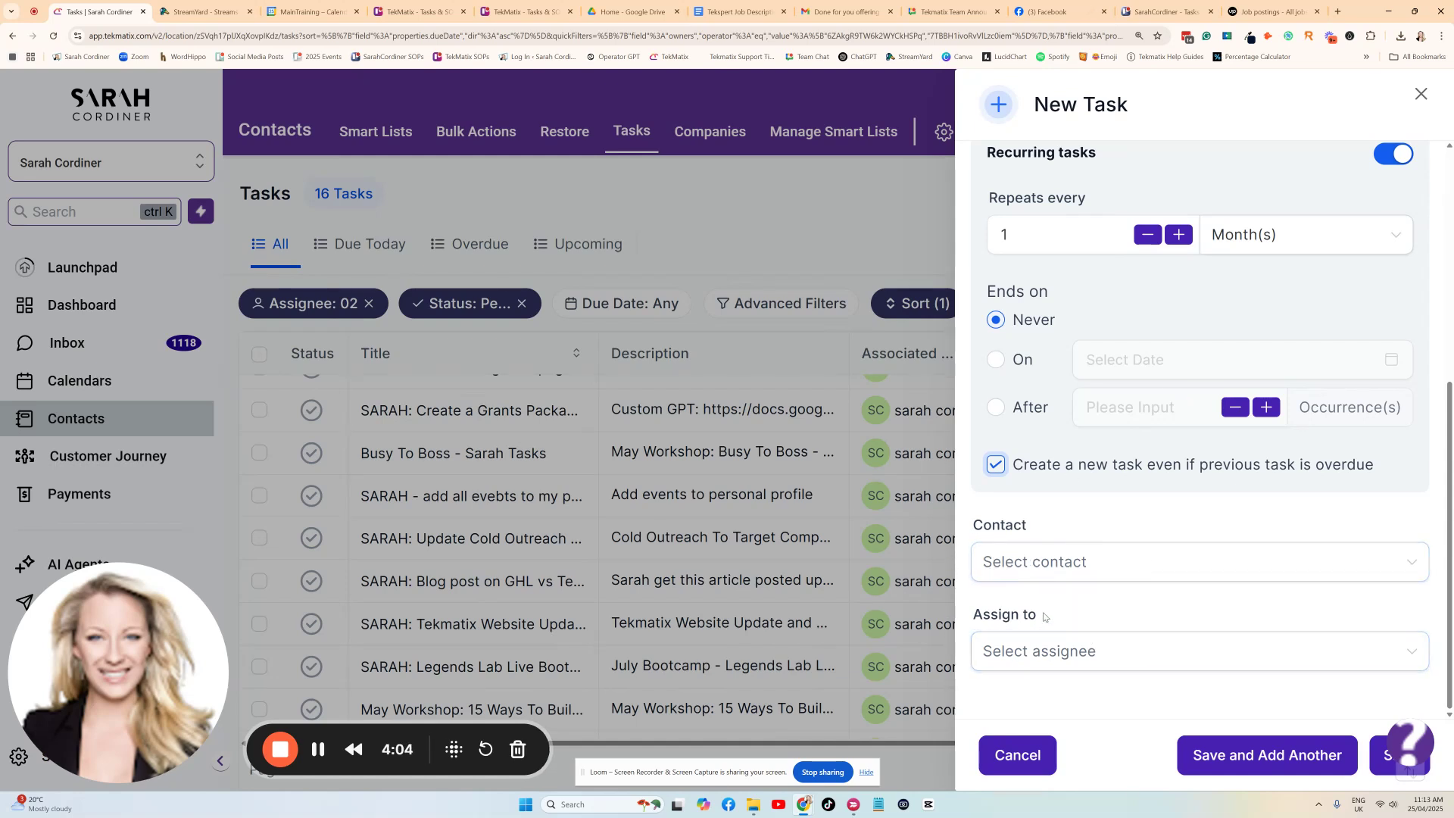
left_click_drag(1049, 613, 976, 612)
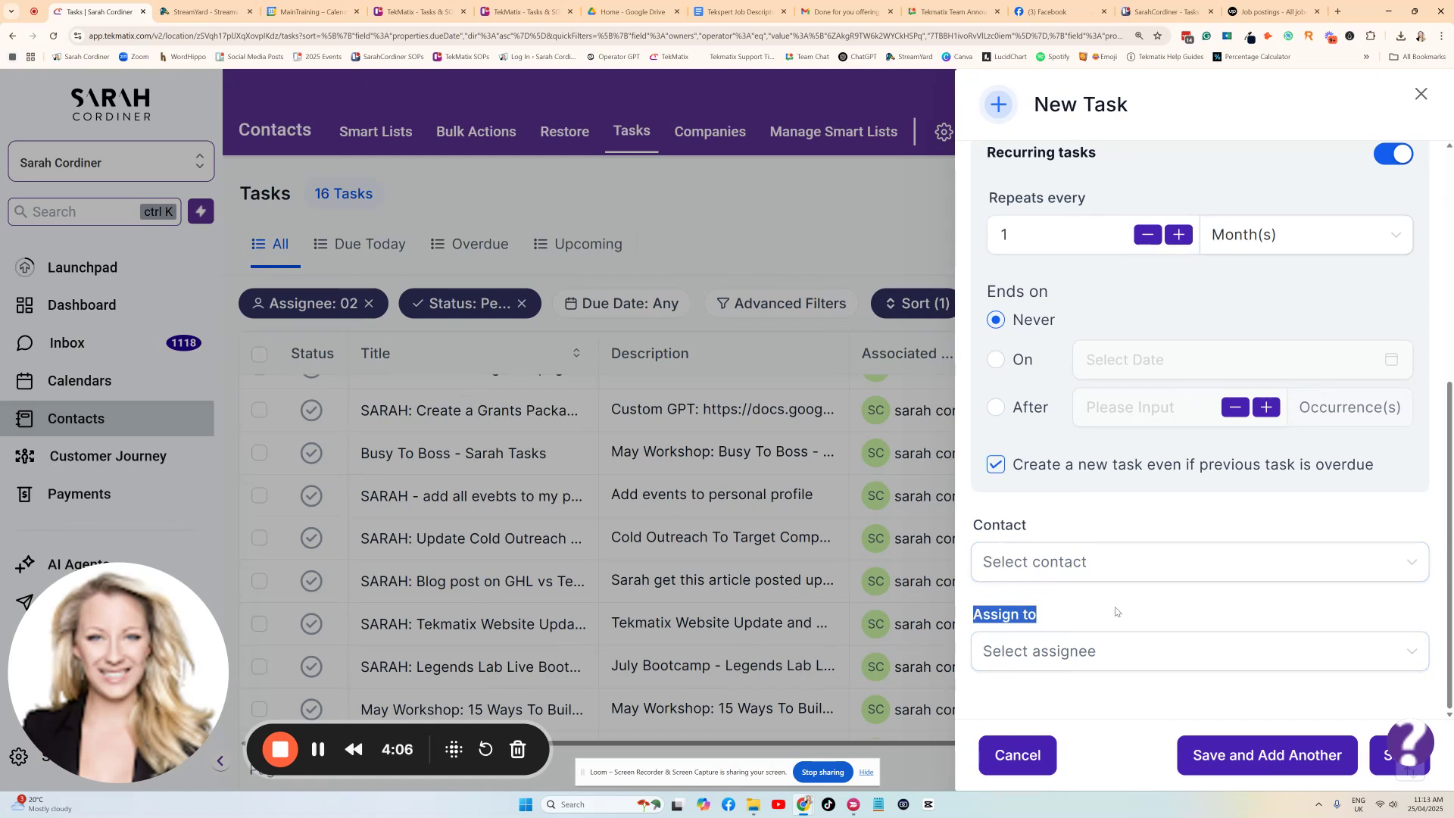
left_click(1100, 651)
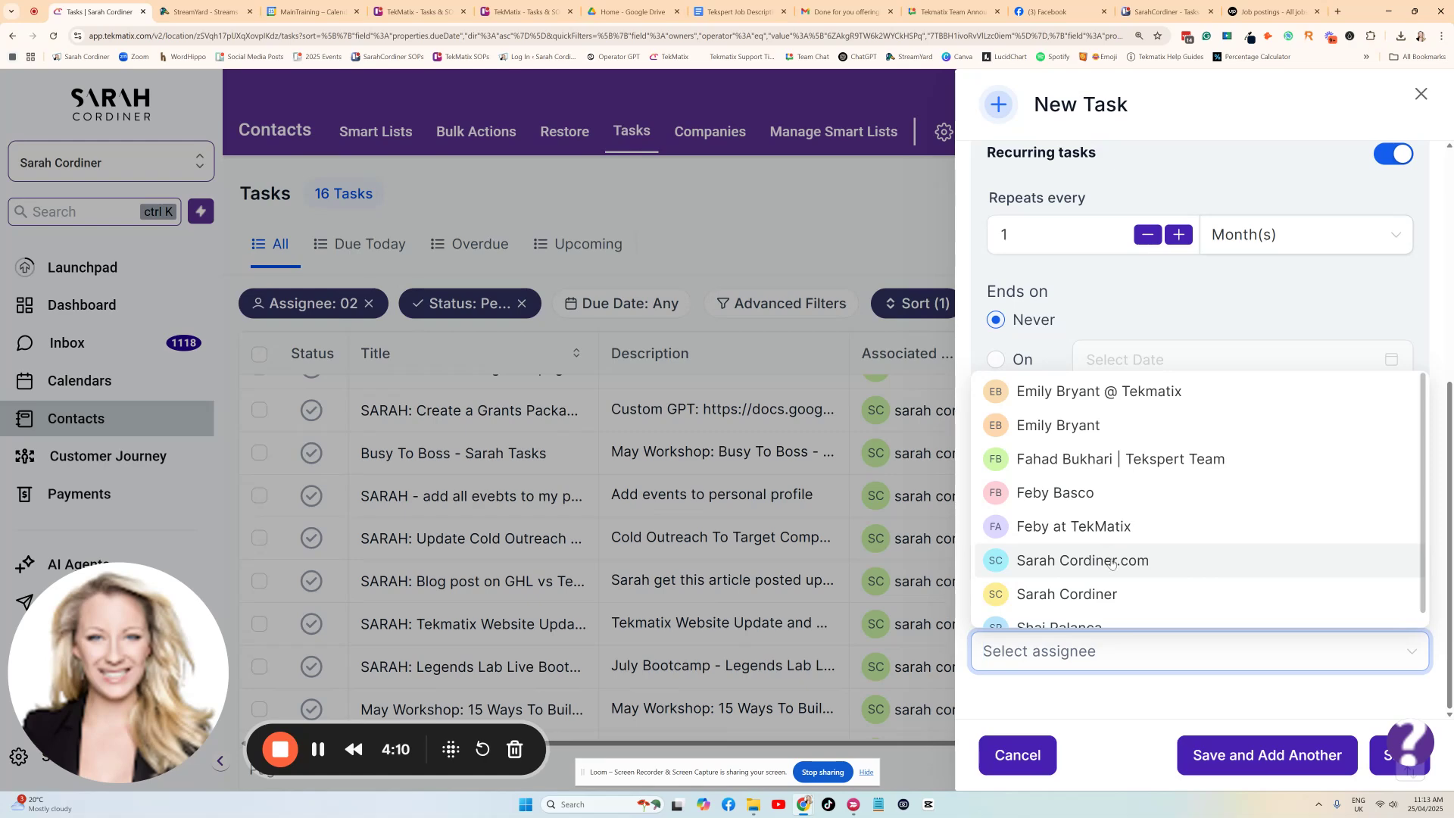
left_click(1113, 561)
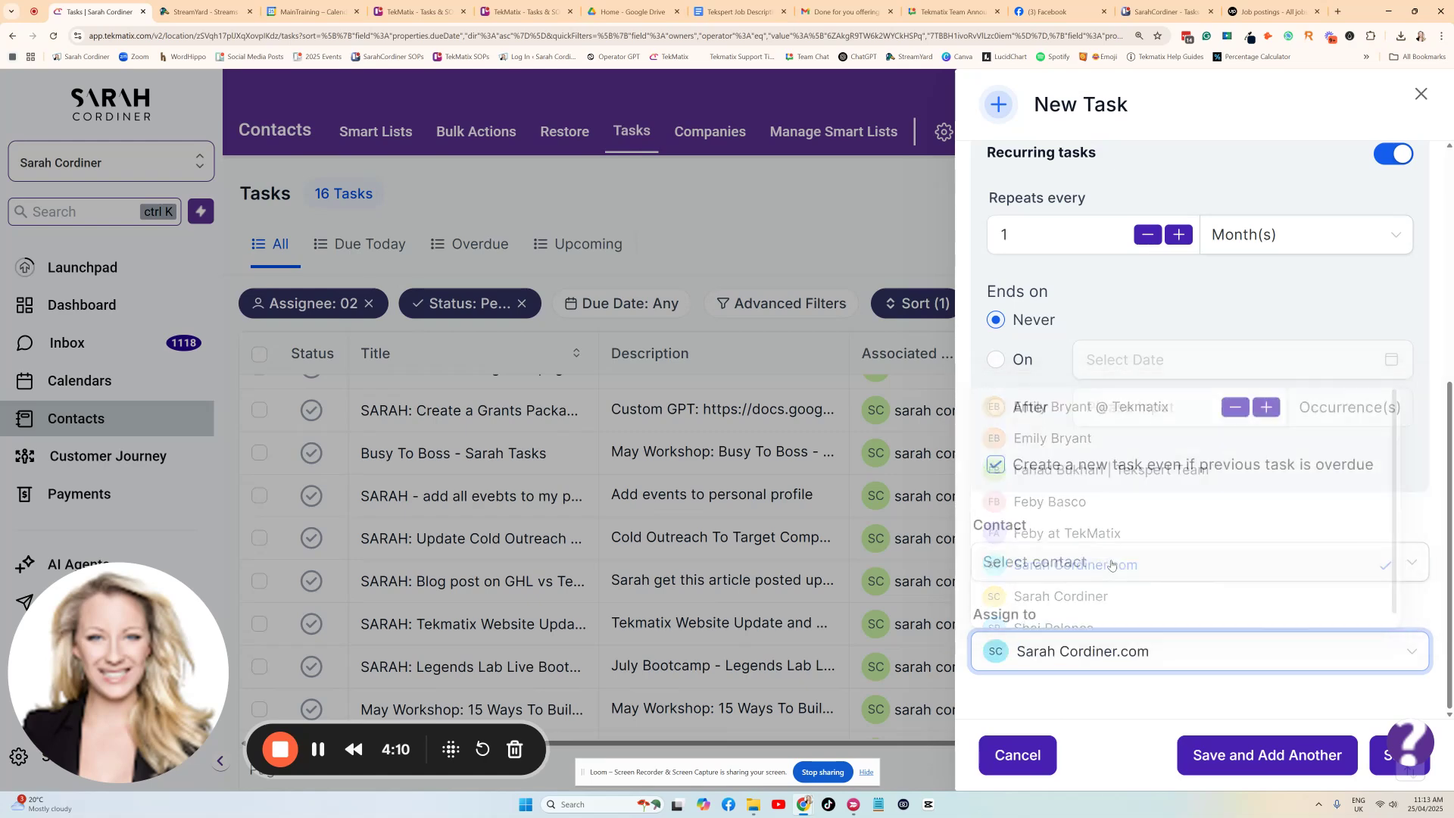
left_click(1098, 663)
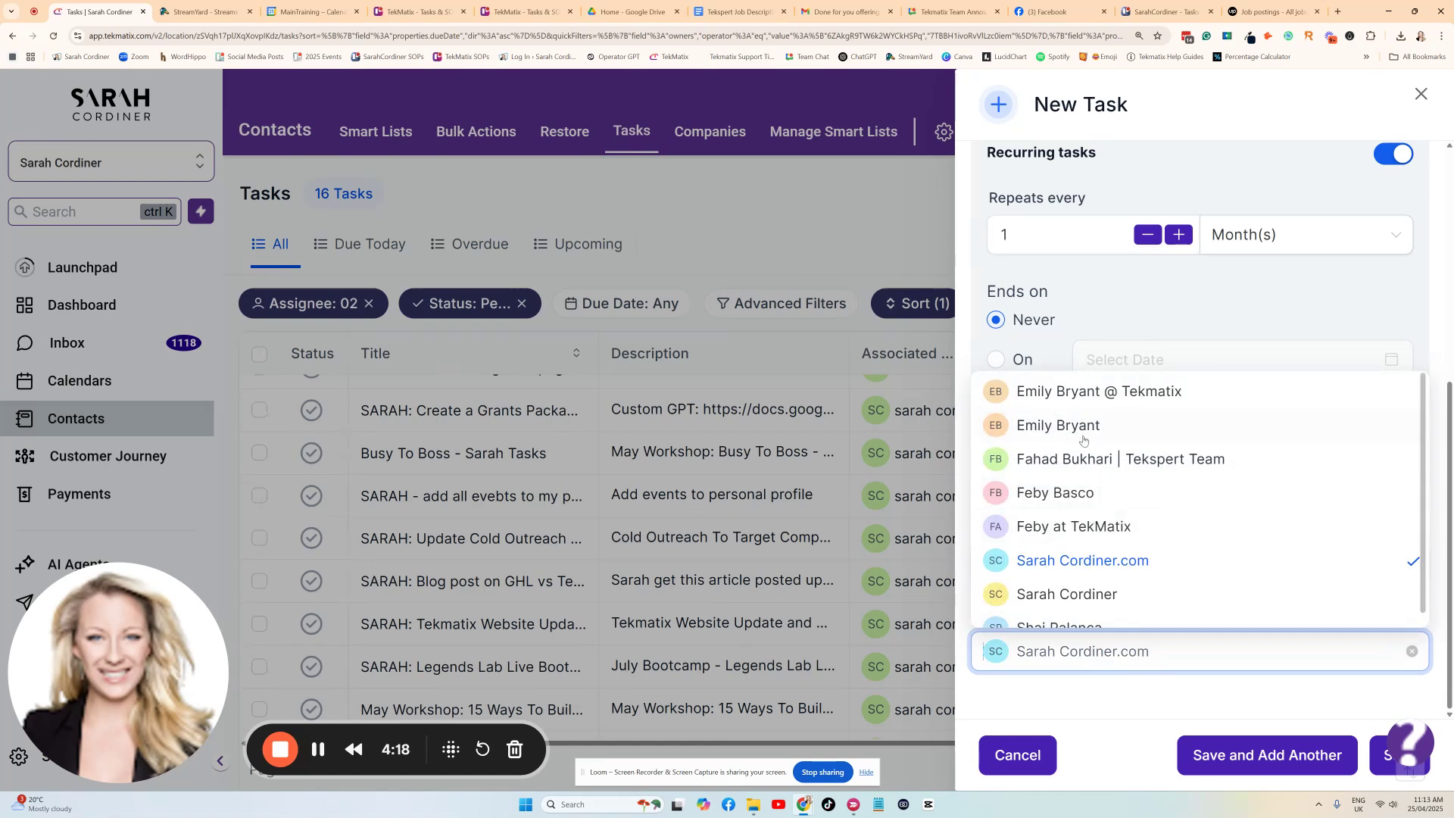
left_click(1083, 560)
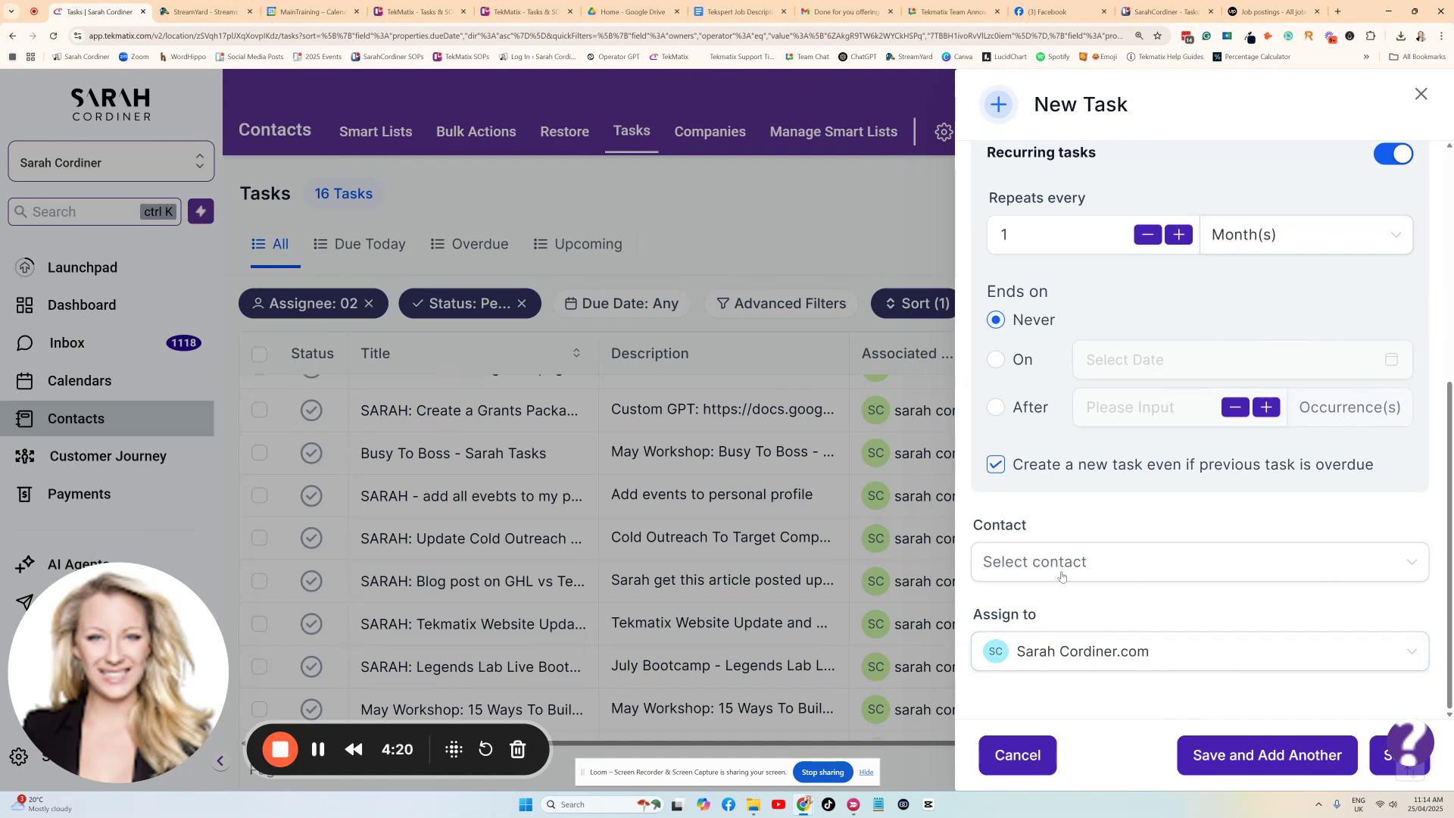
Look through the contact choices without linking a contact, and save the new recurring task.
left_click_drag(1037, 525, 972, 528)
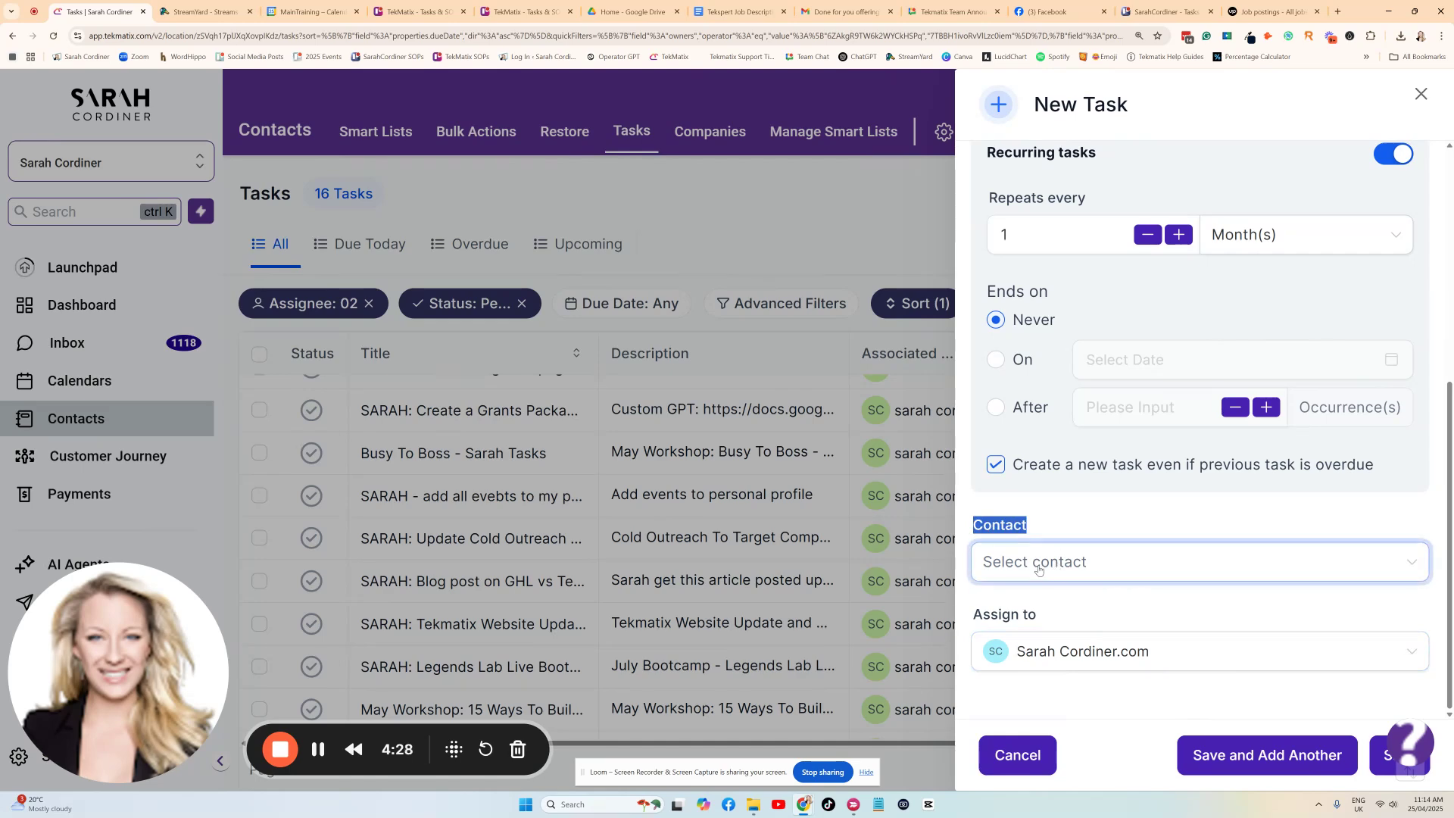
scroll(1105, 318, "up", 5)
scroll(1105, 317, "down", 6)
left_click(1088, 561)
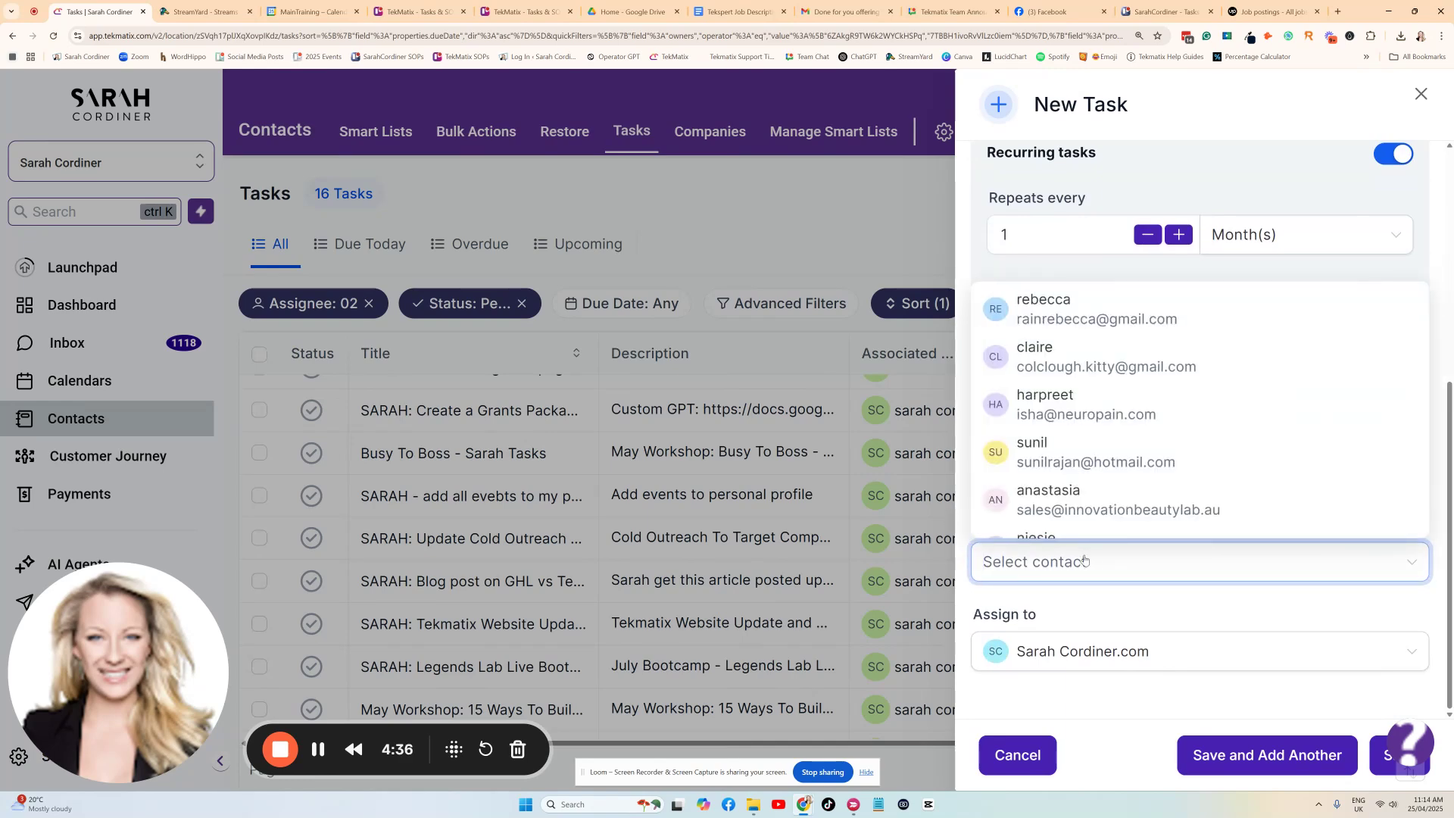
left_click(1067, 521)
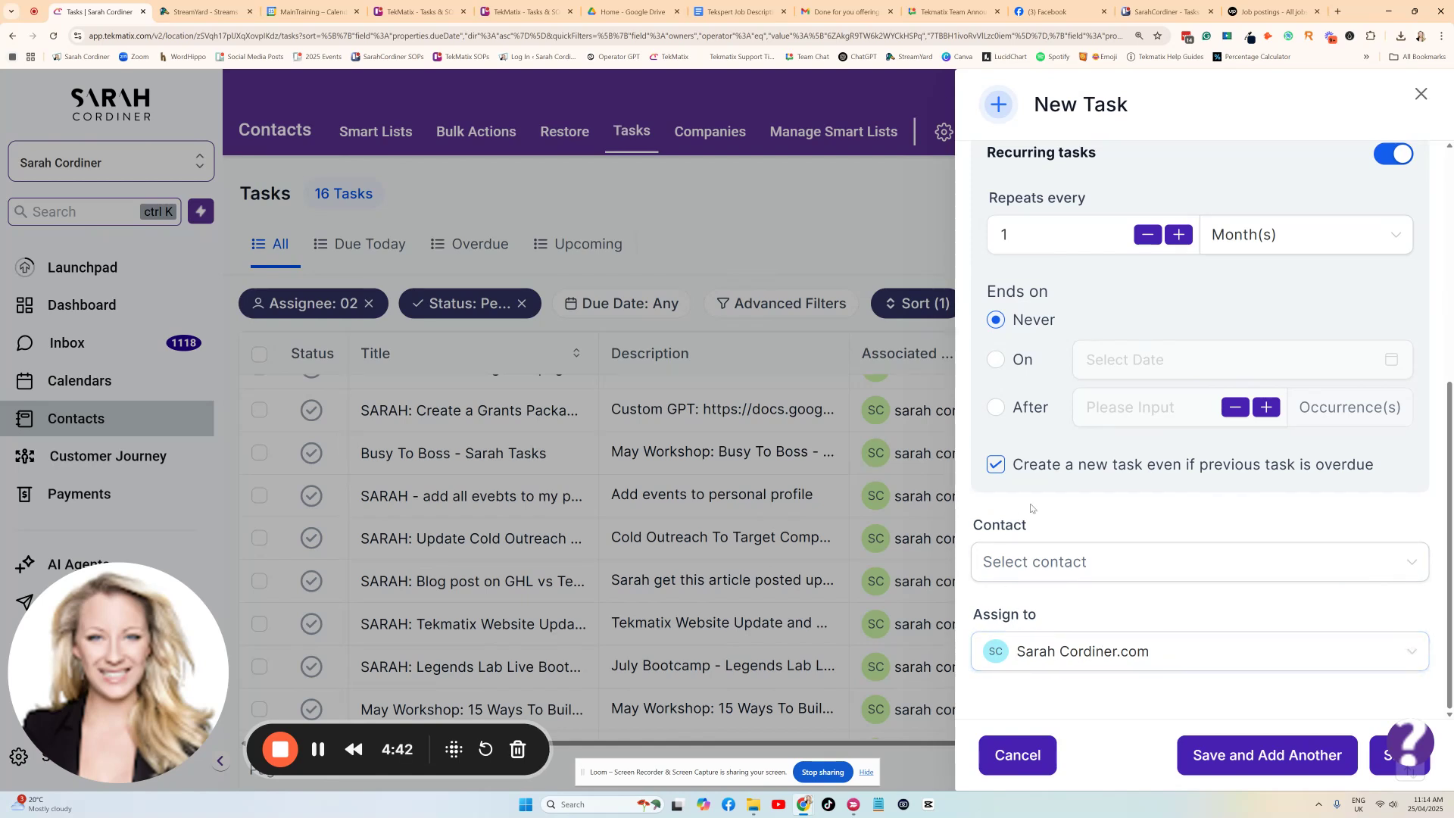
left_click(1380, 768)
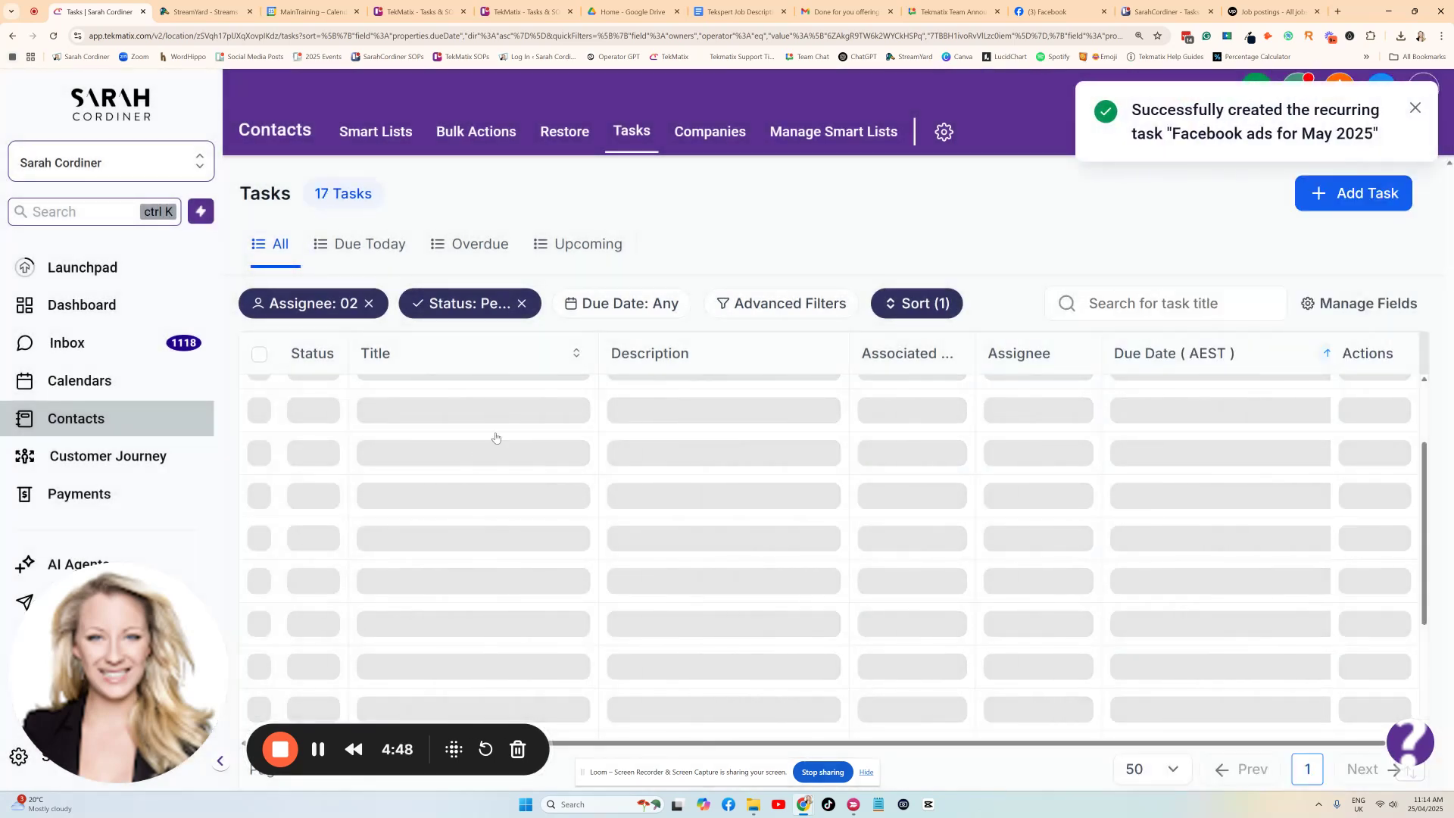
Mark the "Facebook ads for May 2025" task as complete in the task list.
scroll(576, 606, "down", 5)
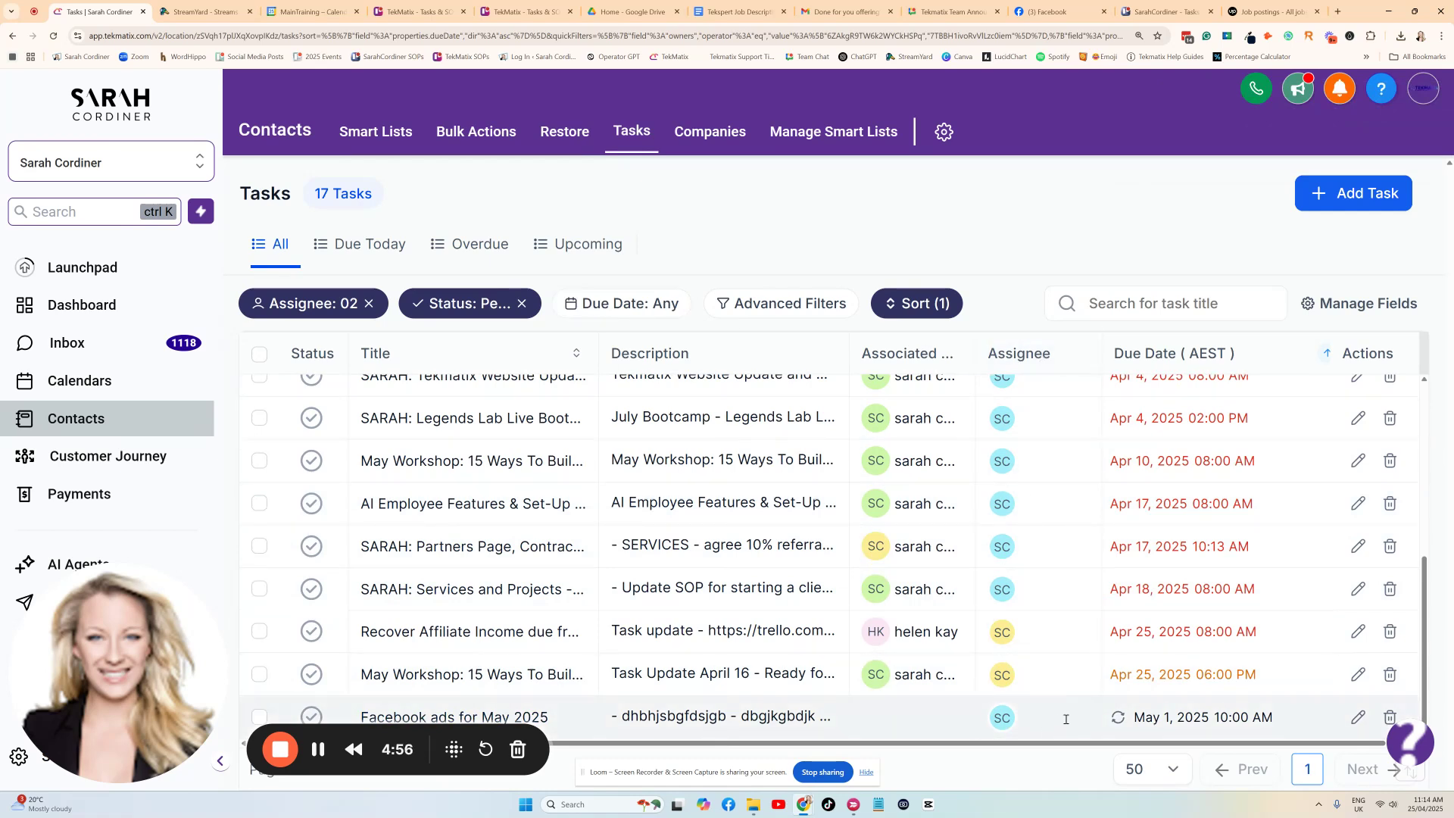
left_click(313, 717)
scroll(695, 500, "up", 5)
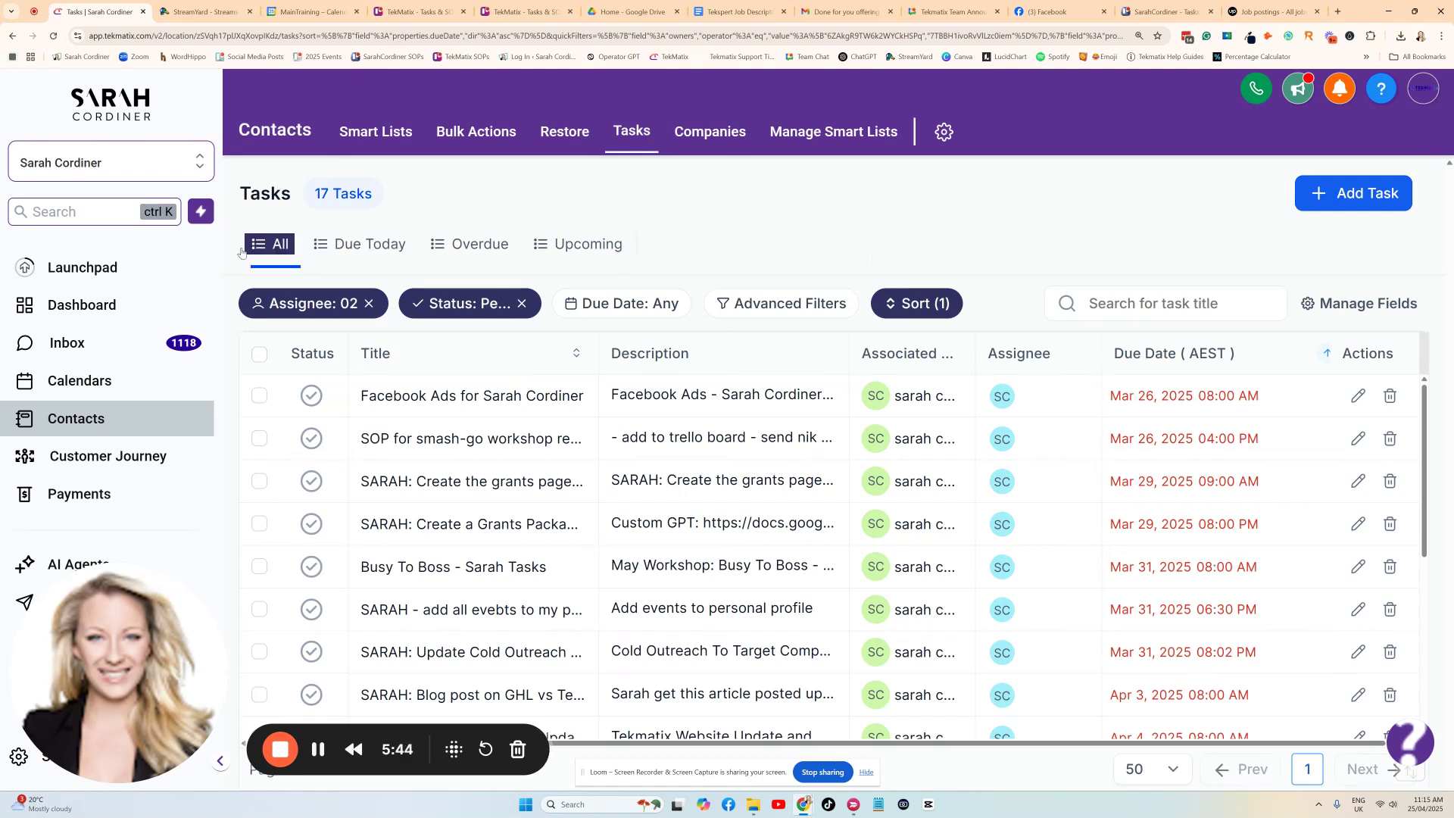
Switch to the TekToolbox Demo sub-account and locate the Tasks widget on its dashboard.
left_click(139, 171)
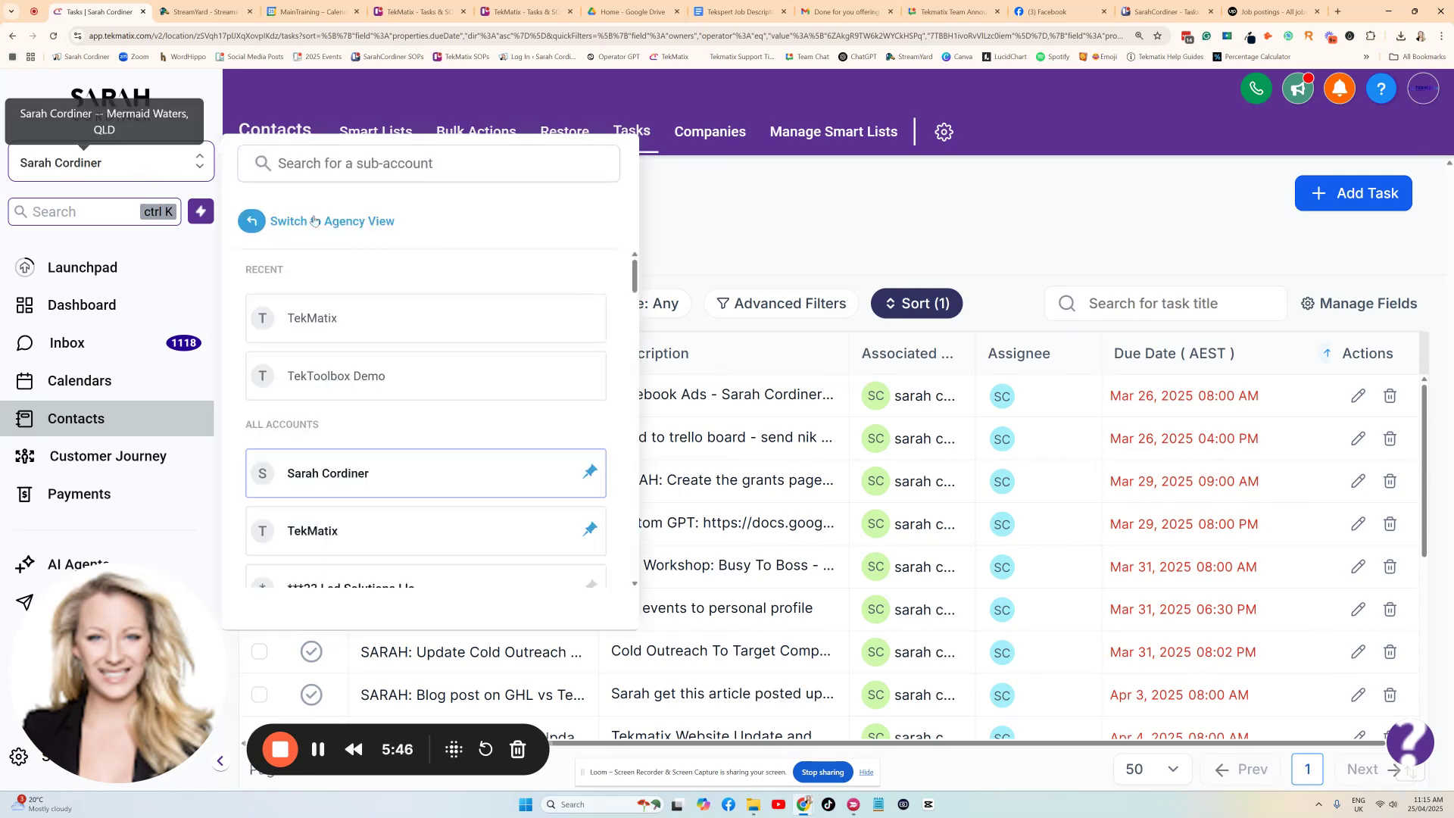
left_click(341, 376)
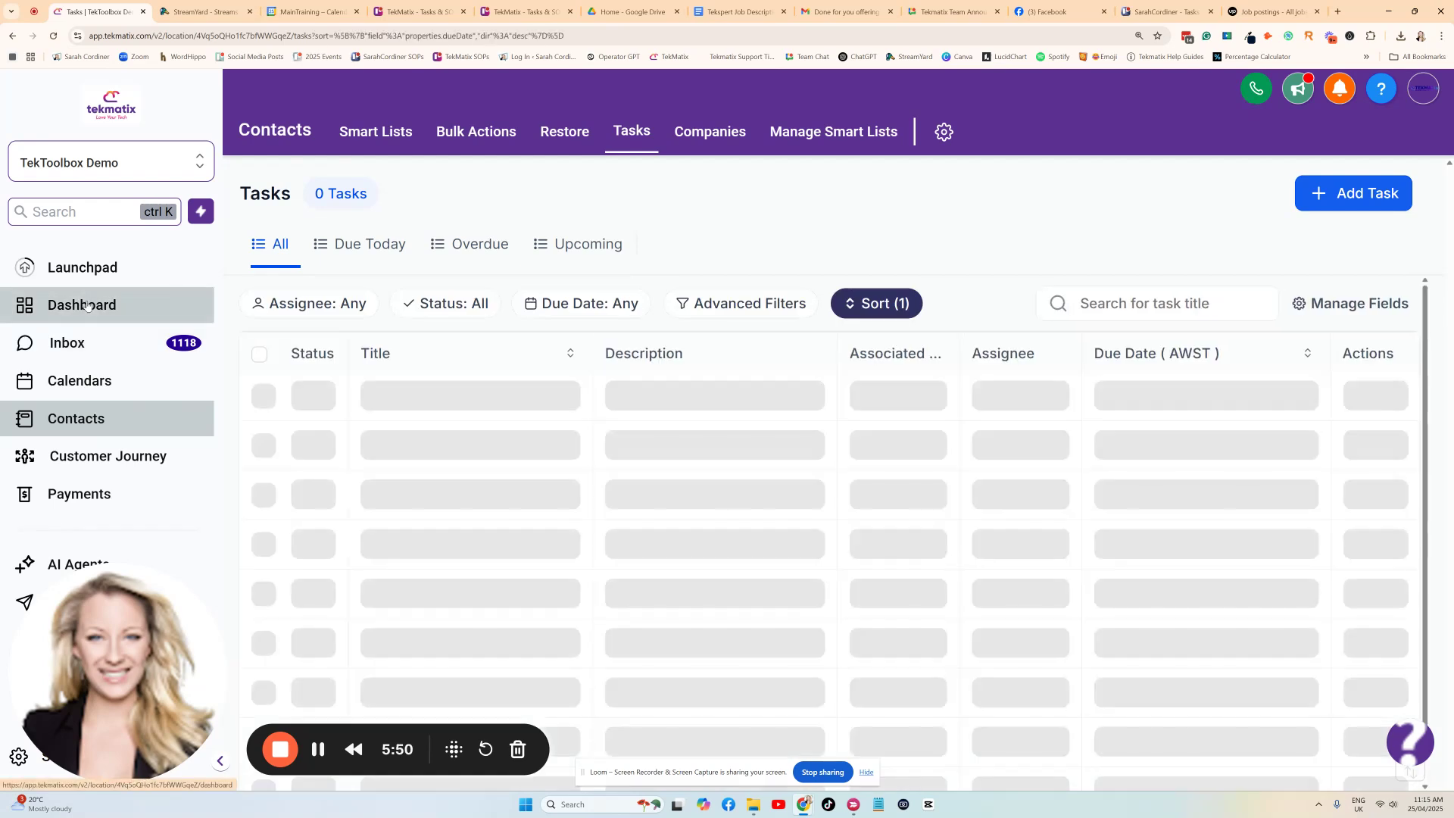
left_click(87, 305)
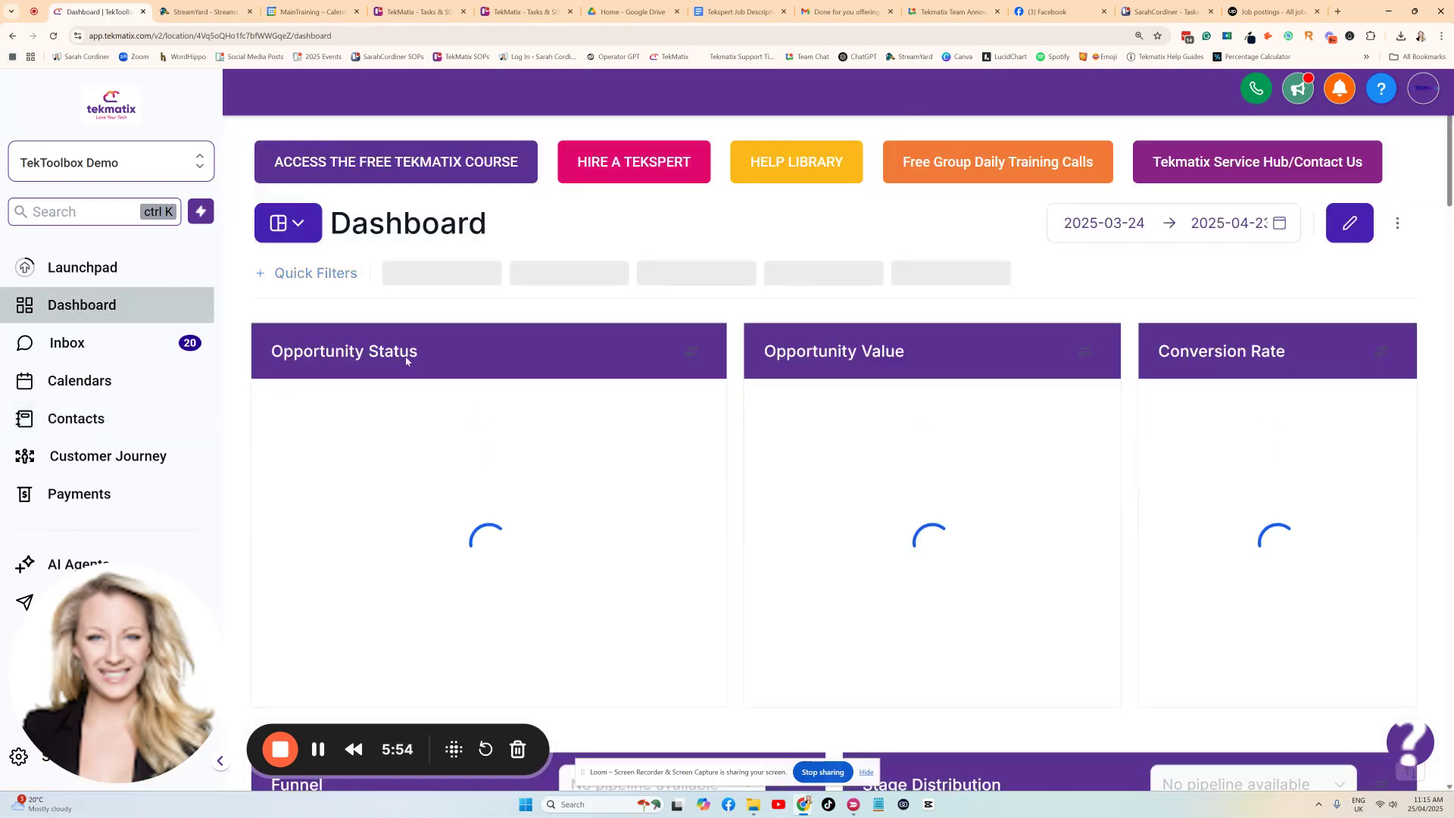
scroll(619, 444, "down", 1)
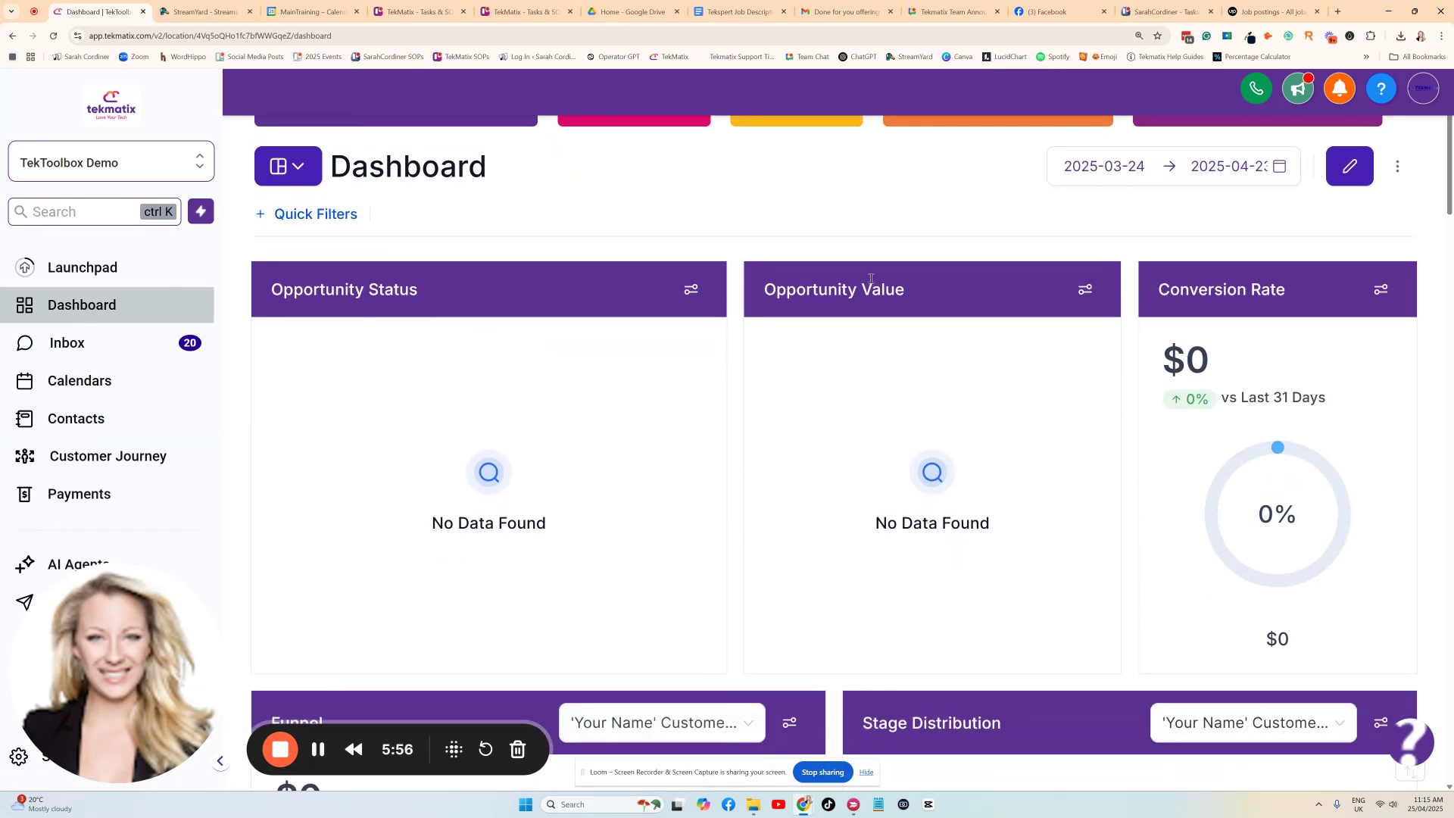
scroll(768, 360, "down", 10)
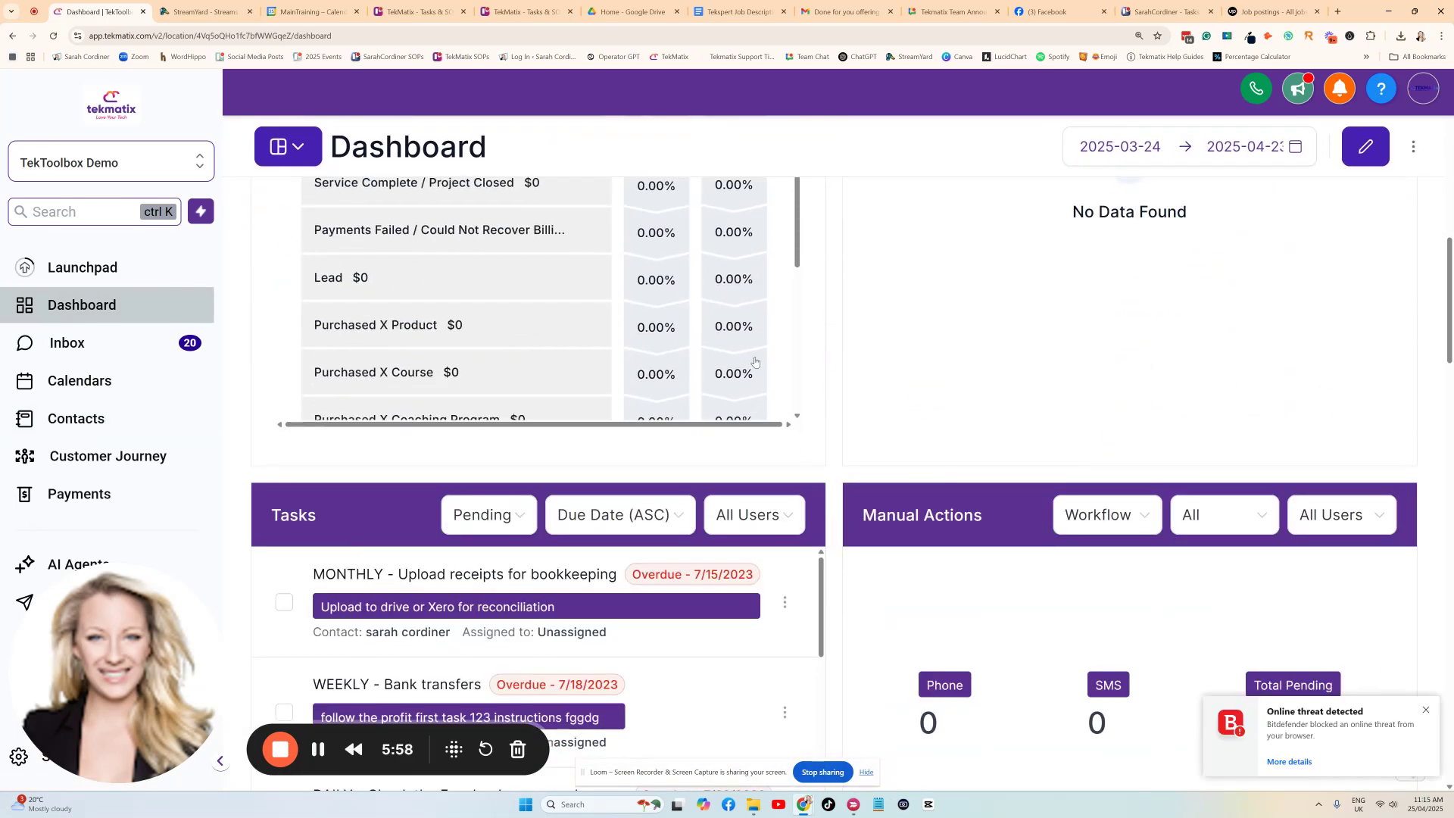
scroll(426, 712, "down", 2)
scroll(426, 712, "up", 8)
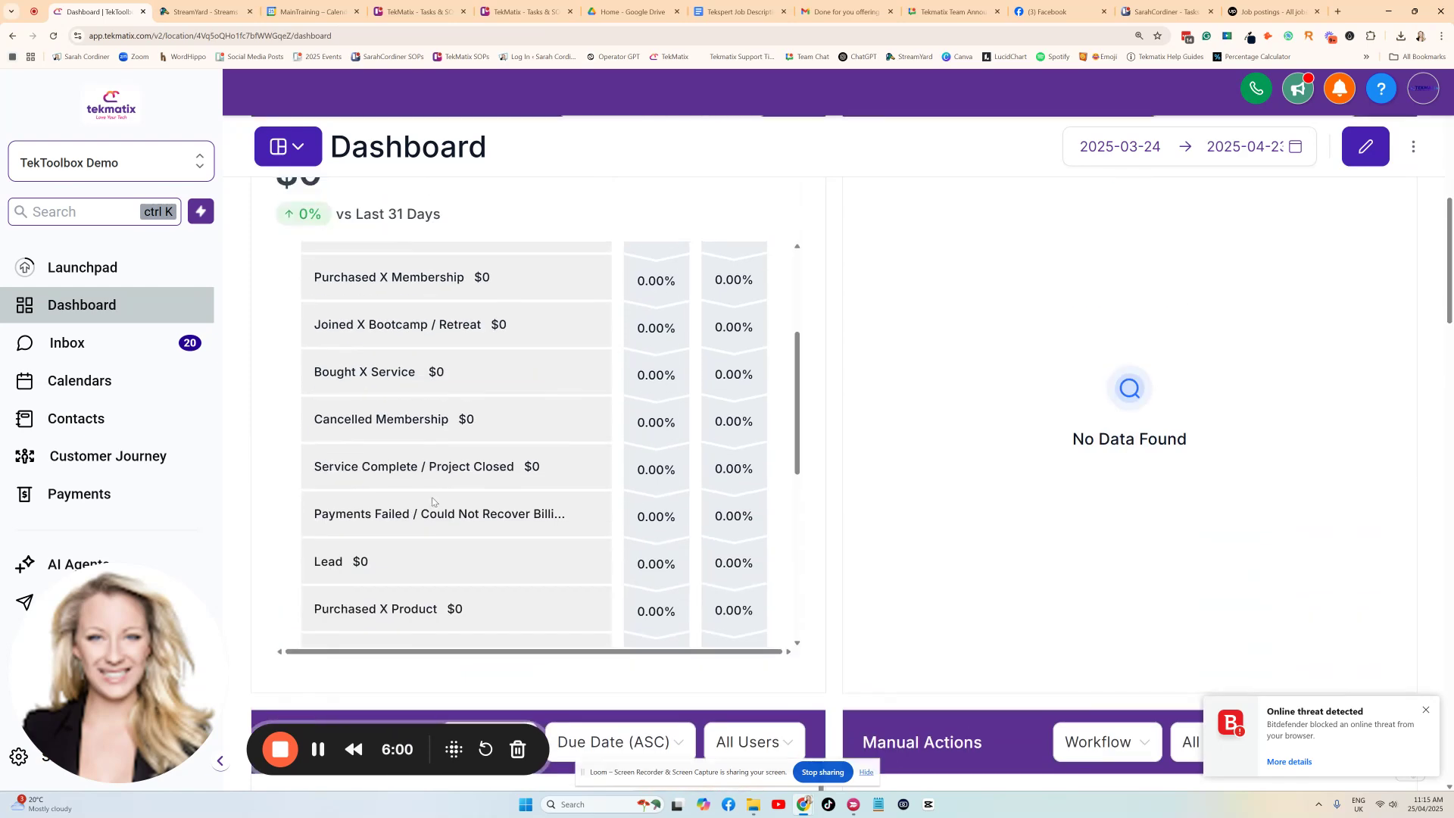
Start editing the dashboard layout and move the Tasks widget to the top, above the Opportunity Status widget.
left_click(1366, 147)
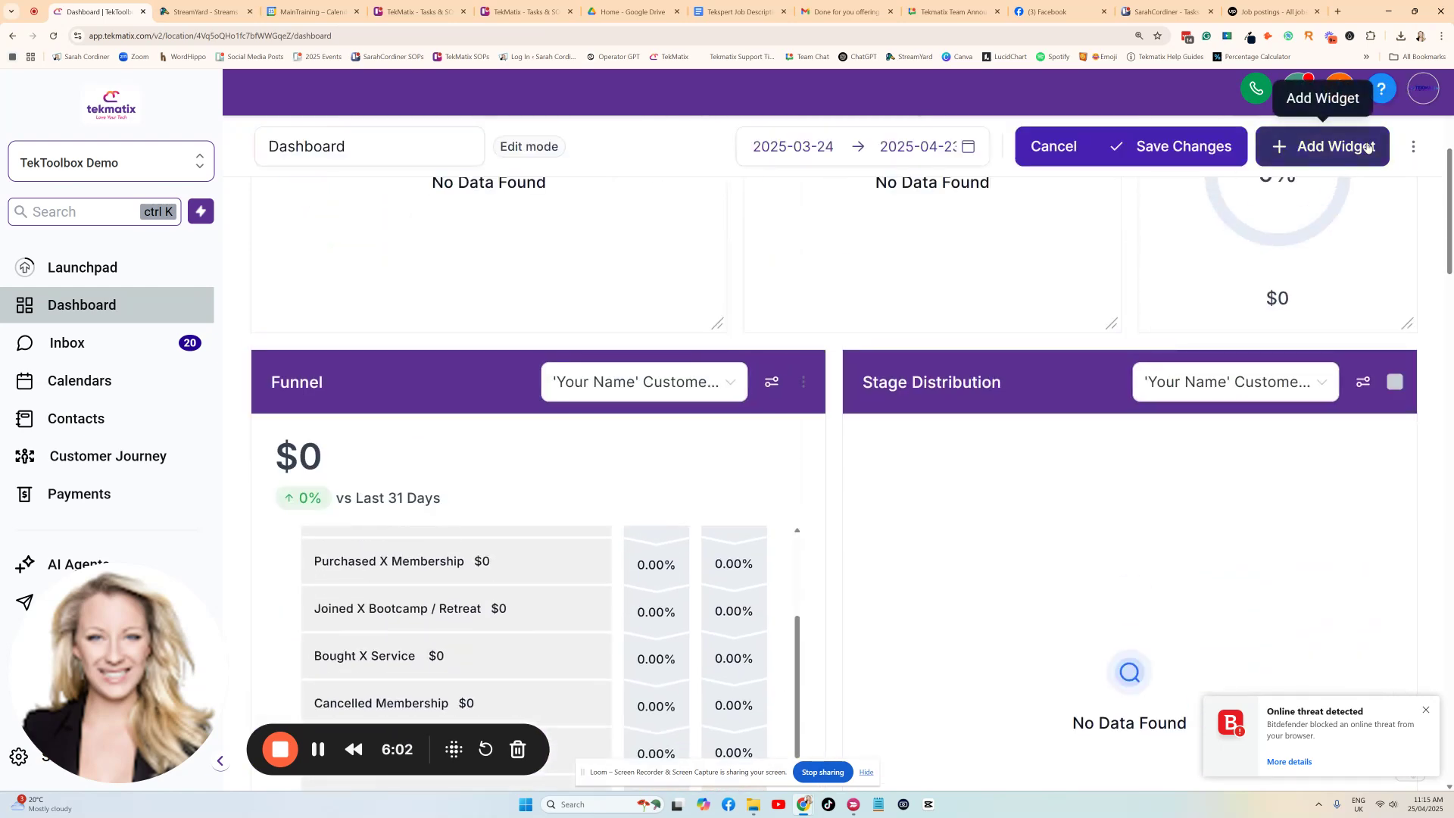
scroll(674, 523, "down", 6)
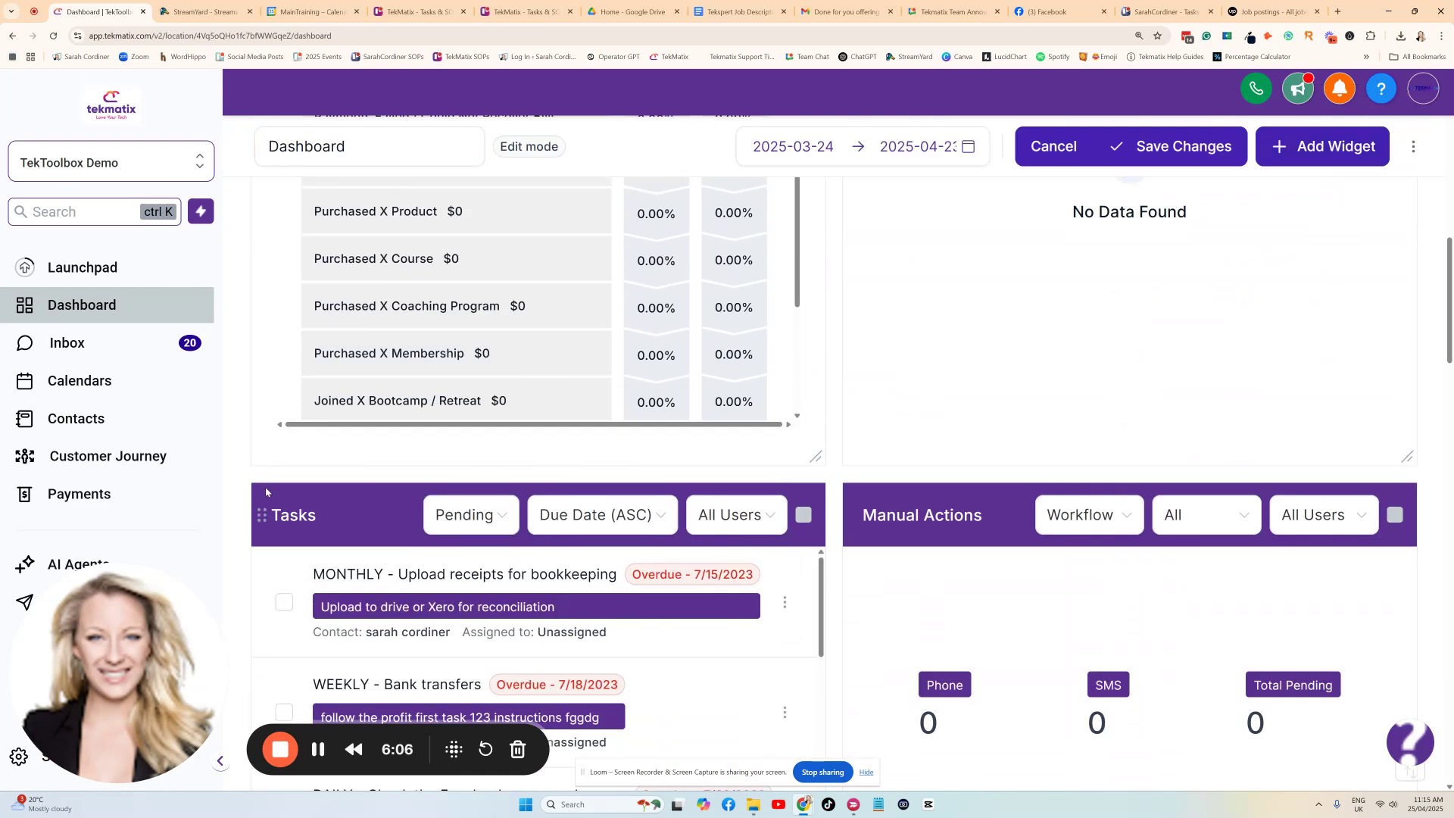
left_click_drag(266, 492, 265, 227)
scroll(340, 413, "up", 9)
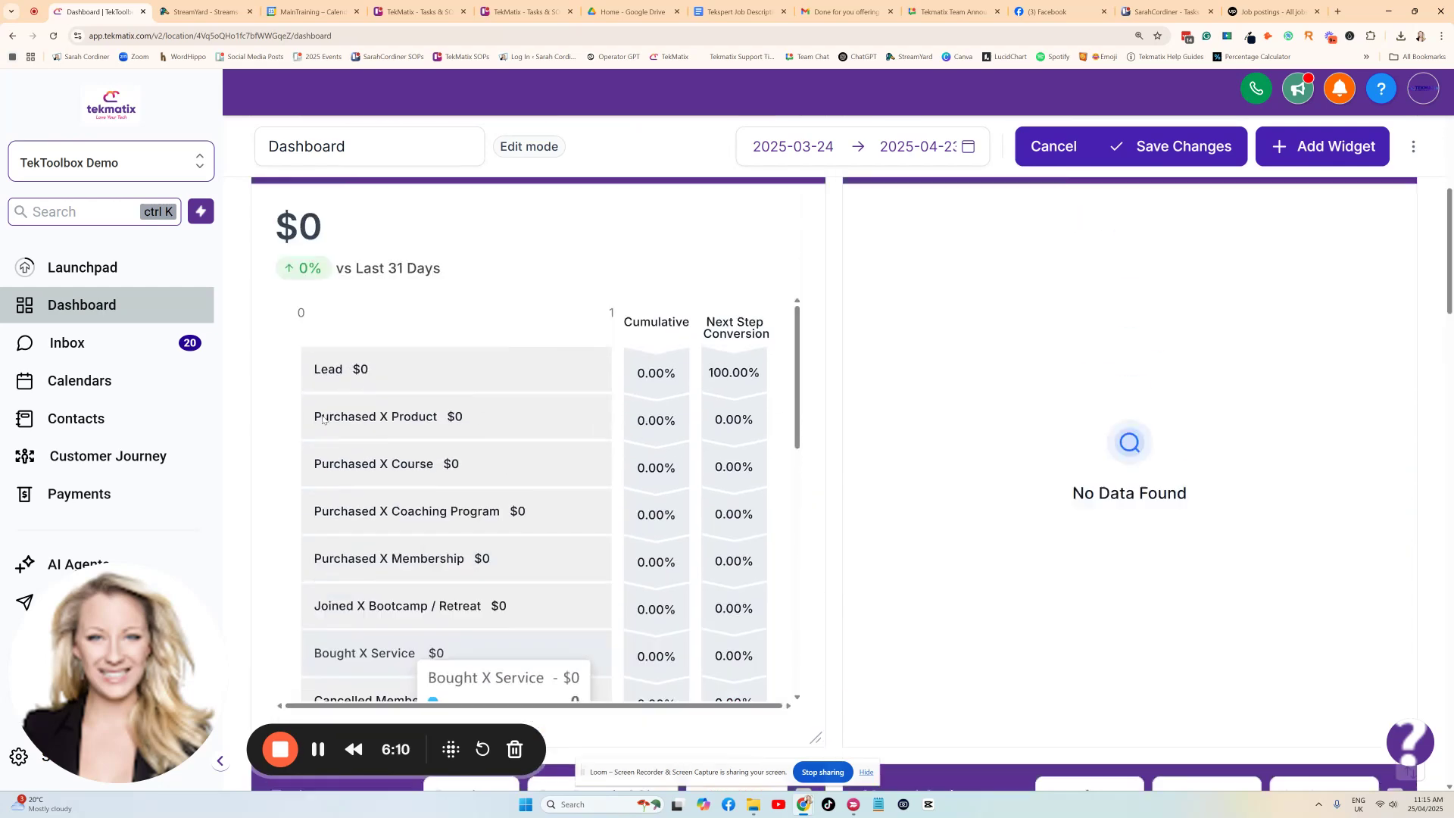
scroll(323, 420, "down", 3)
key("ctrl+minus")
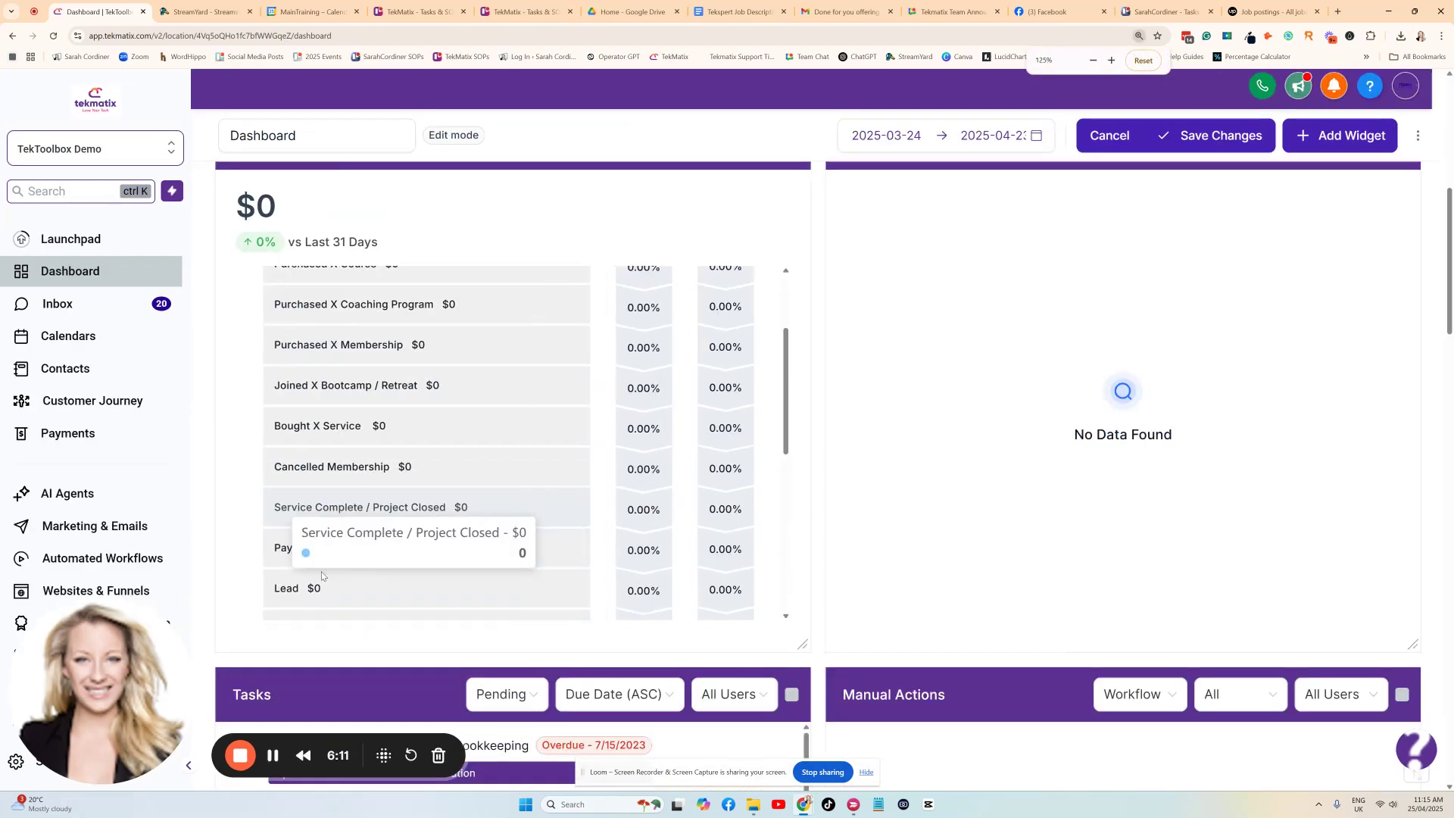
key("ctrl+minus")
scroll(228, 530, "up", 1)
left_click_drag(188, 646, 200, 220)
scroll(312, 373, "up", 4)
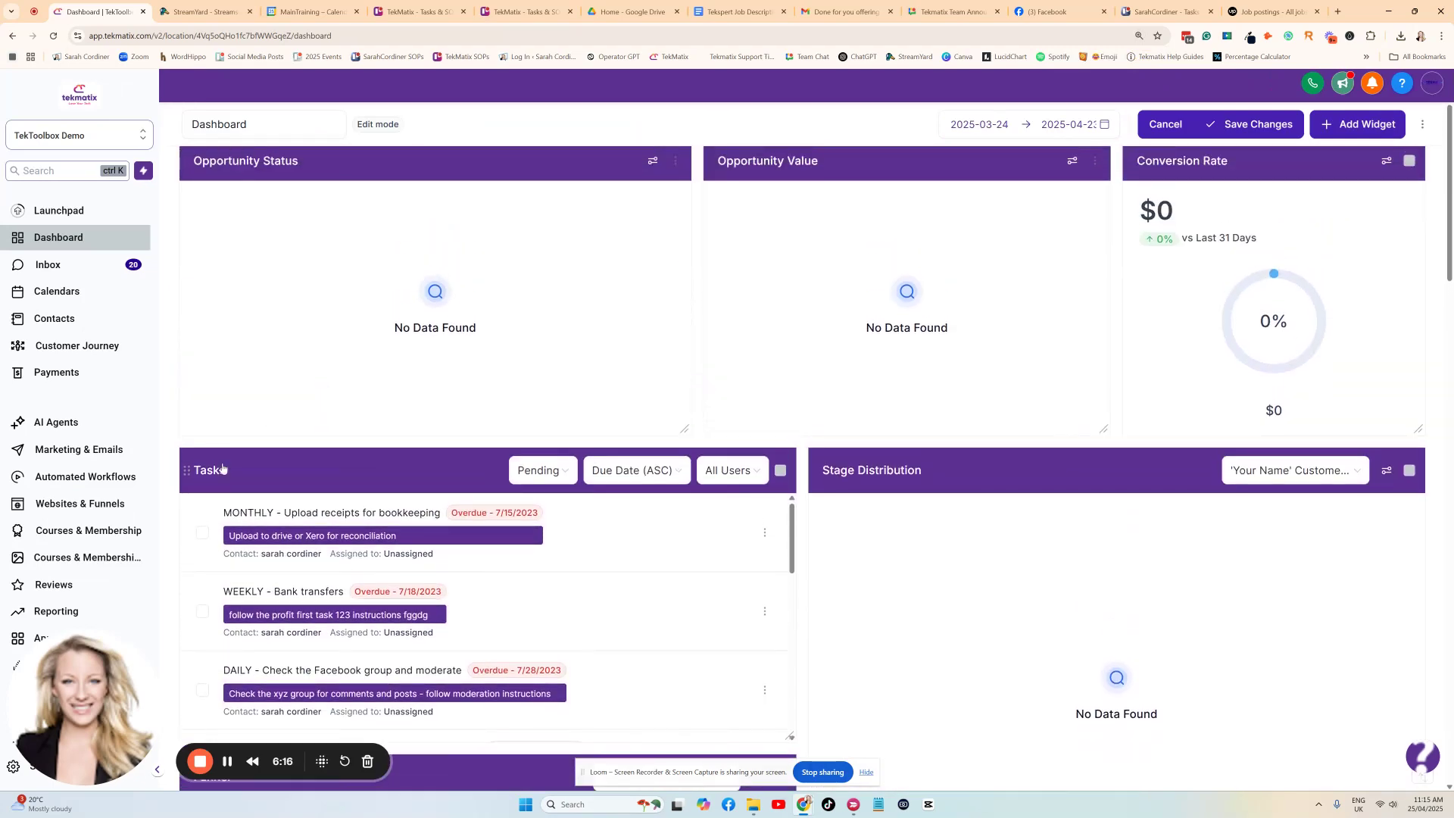
scroll(222, 470, "up", 2)
left_click_drag(185, 576, 227, 340)
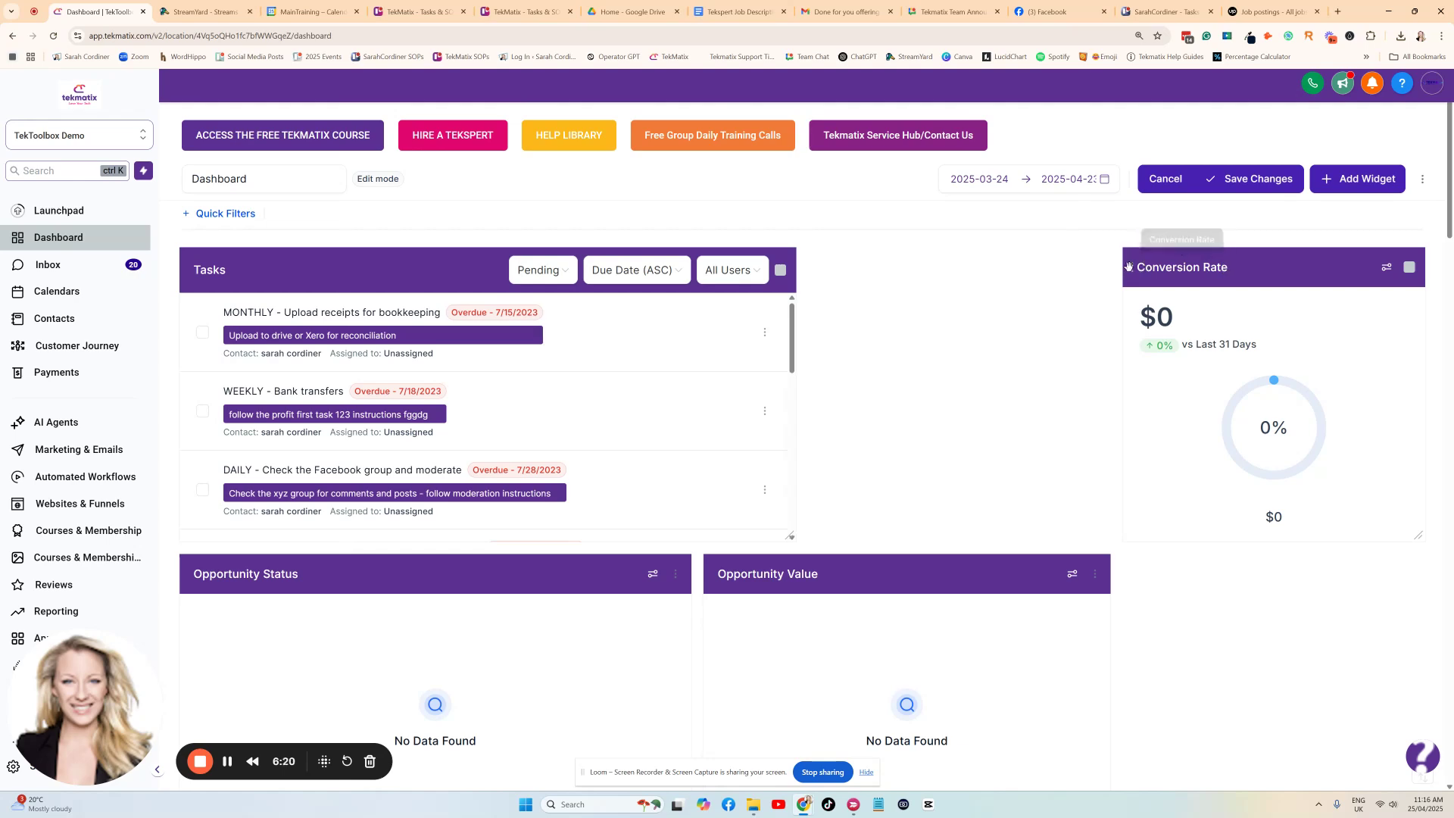
Widen the Tasks widget to the full width of the dashboard and save the layout changes.
left_click_drag(1131, 268, 1180, 213)
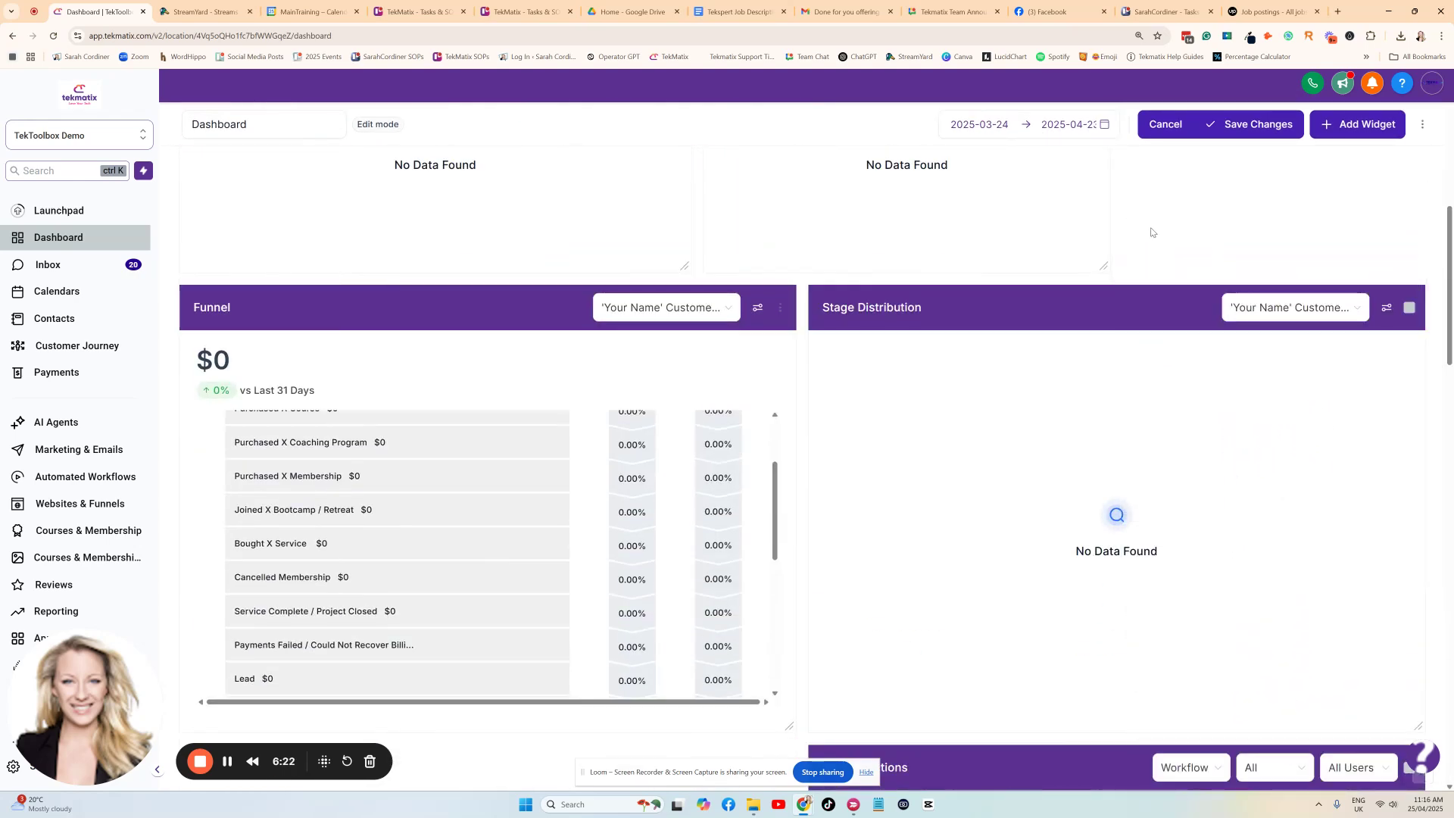
scroll(1032, 326, "up", 7)
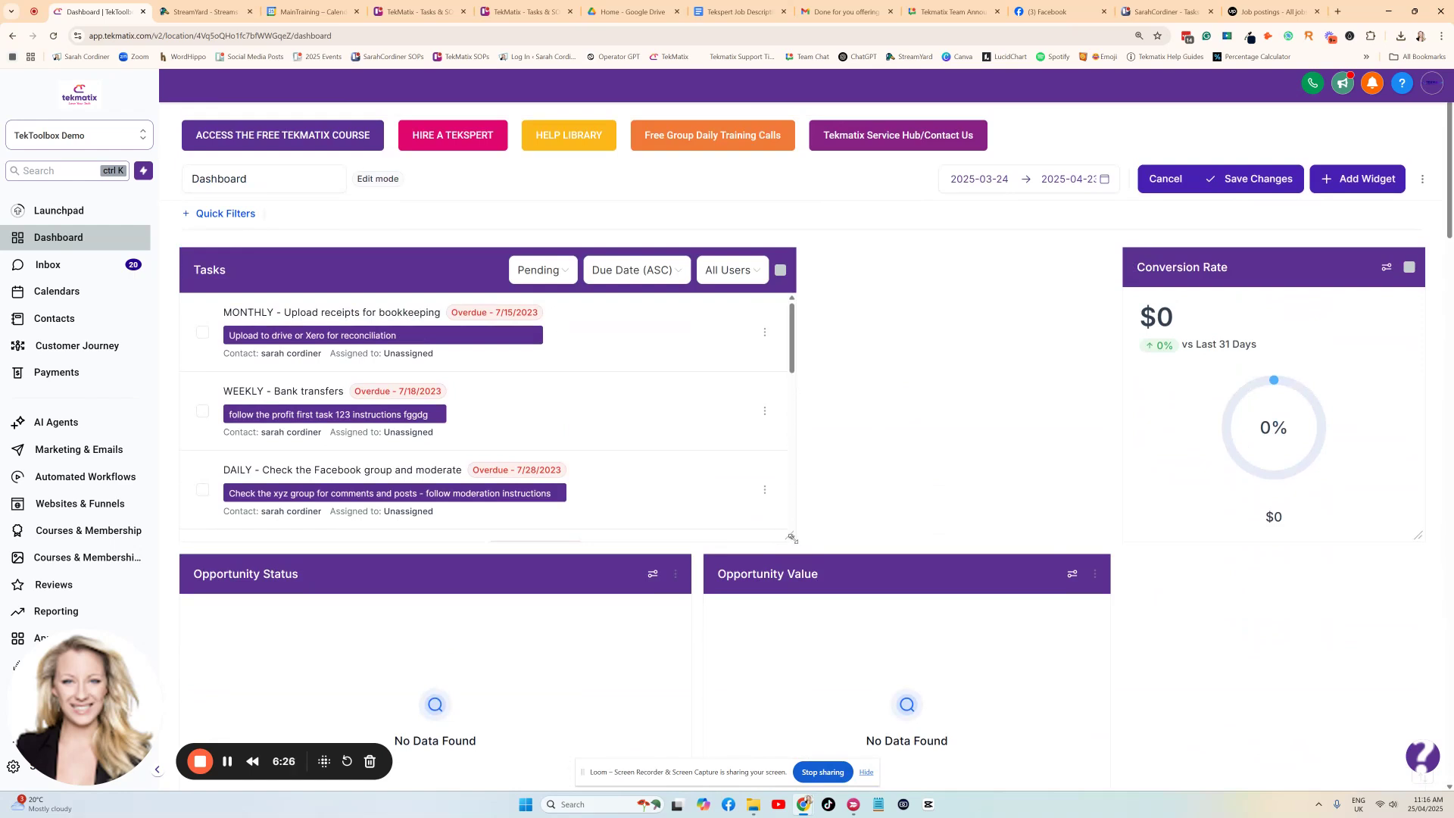
left_click_drag(792, 538, 1420, 534)
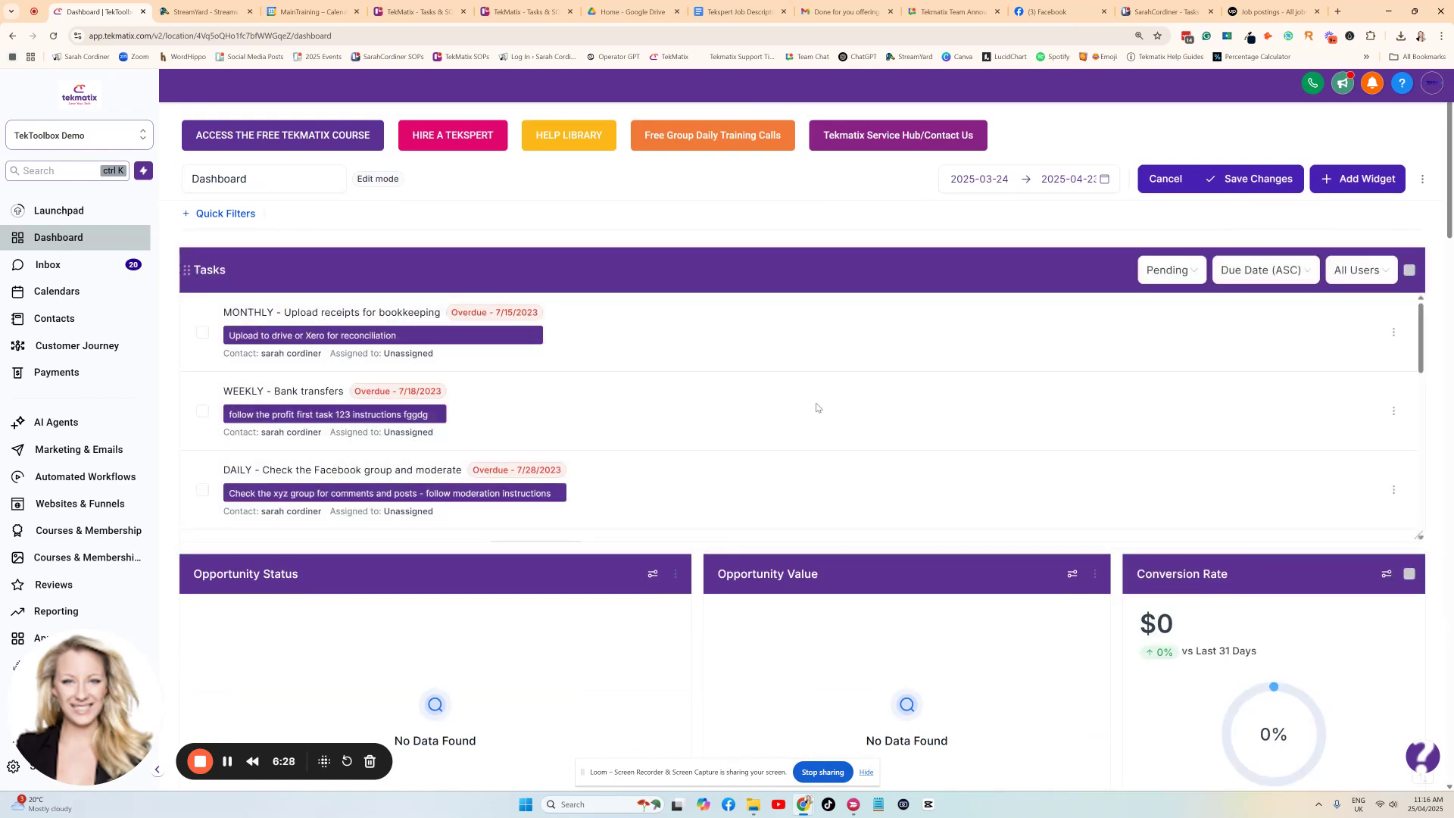
left_click(1209, 184)
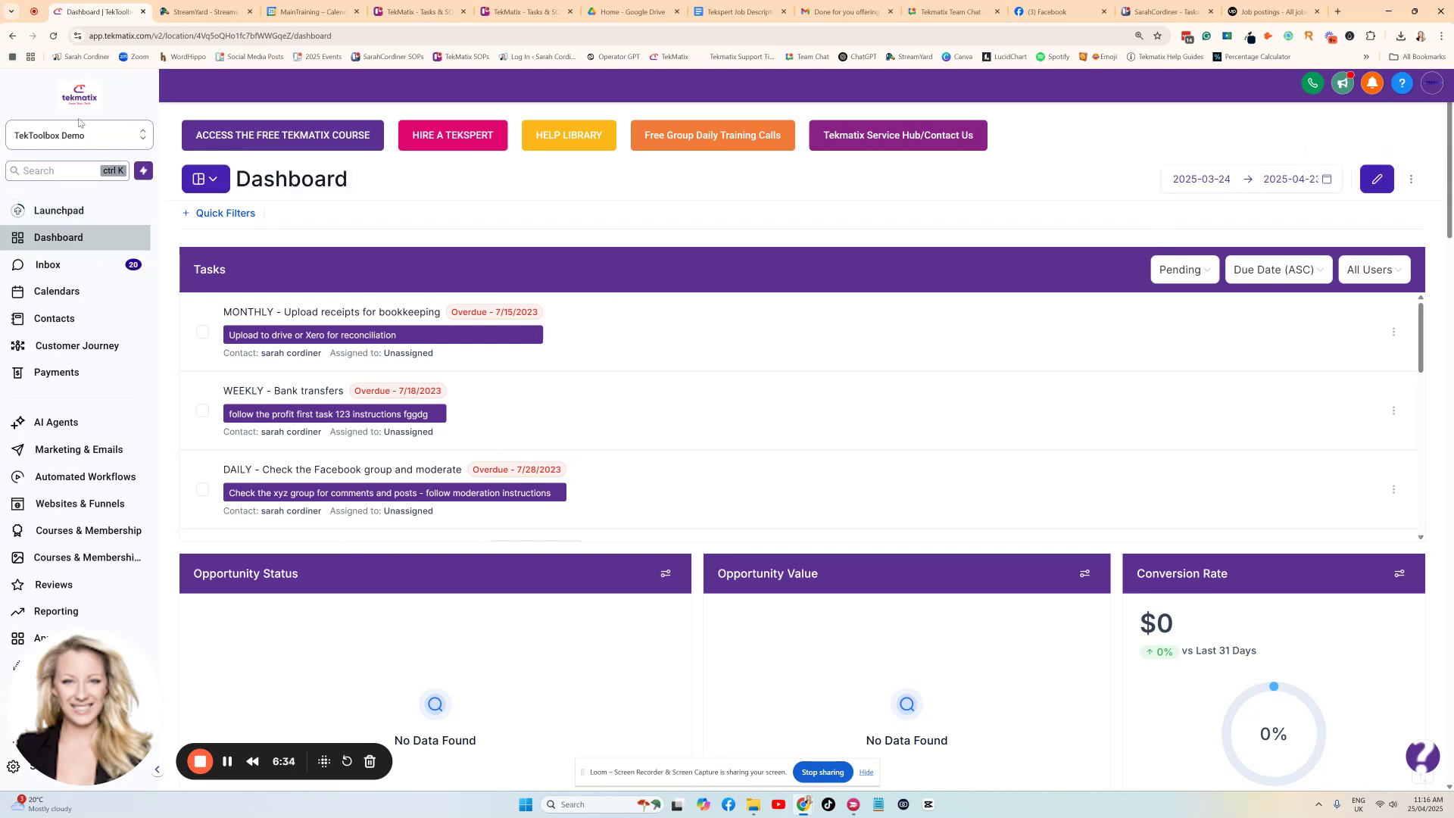
Check the Tasks widget's user filter options and review its list of pending tasks.
key("ctrl+plus")
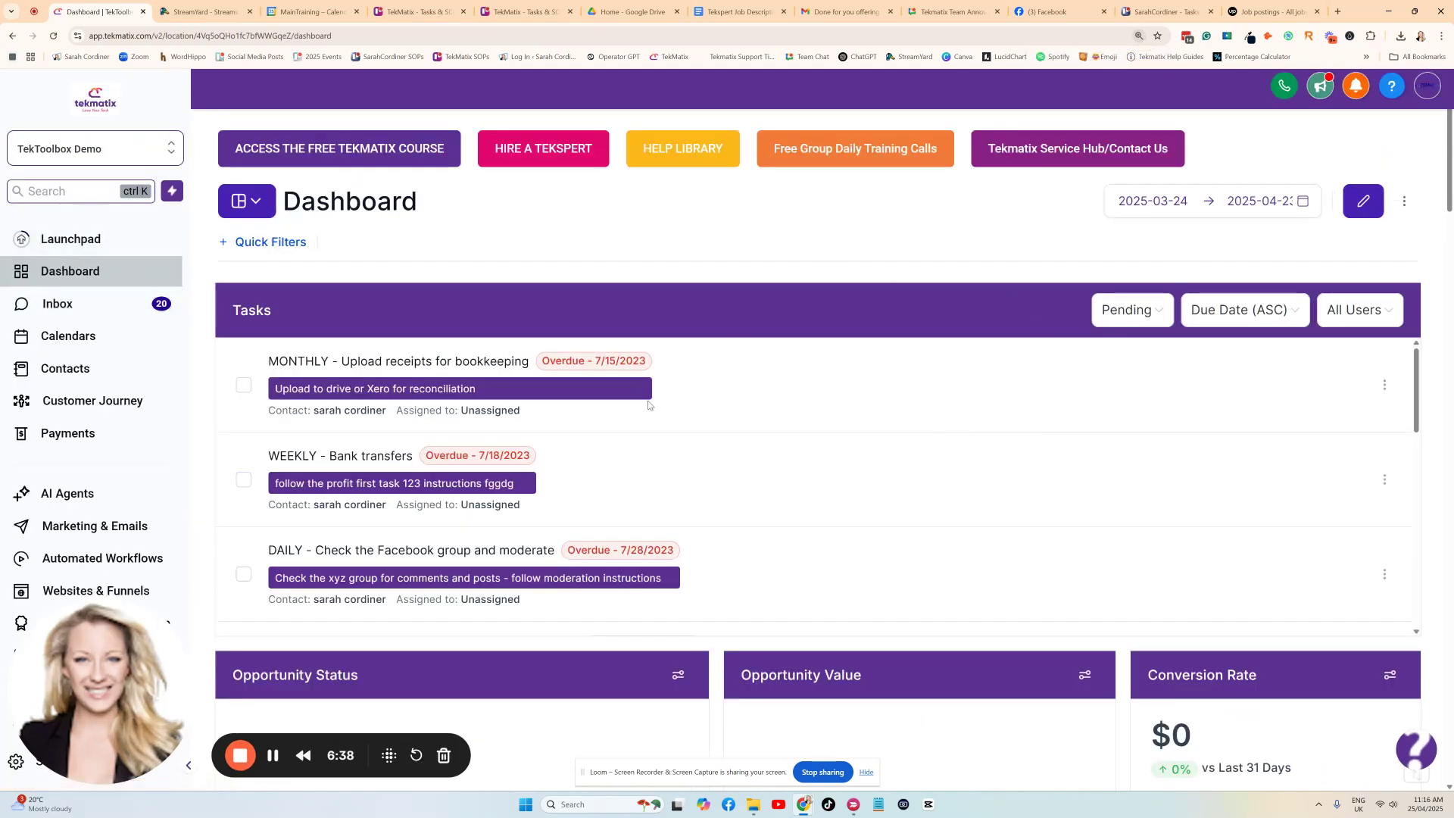
left_click(1386, 315)
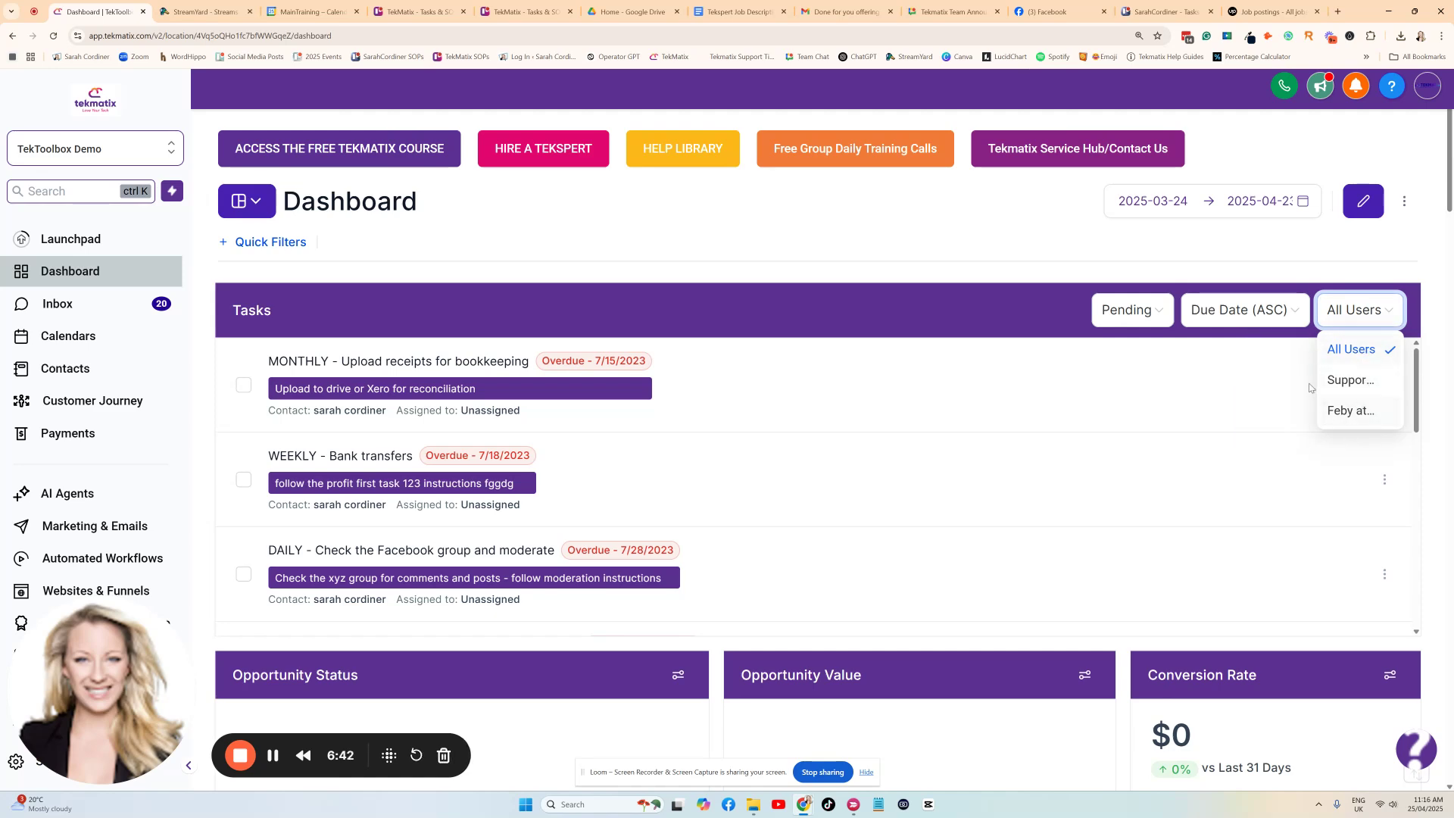
left_click(1002, 263)
scroll(430, 370, "down", 3)
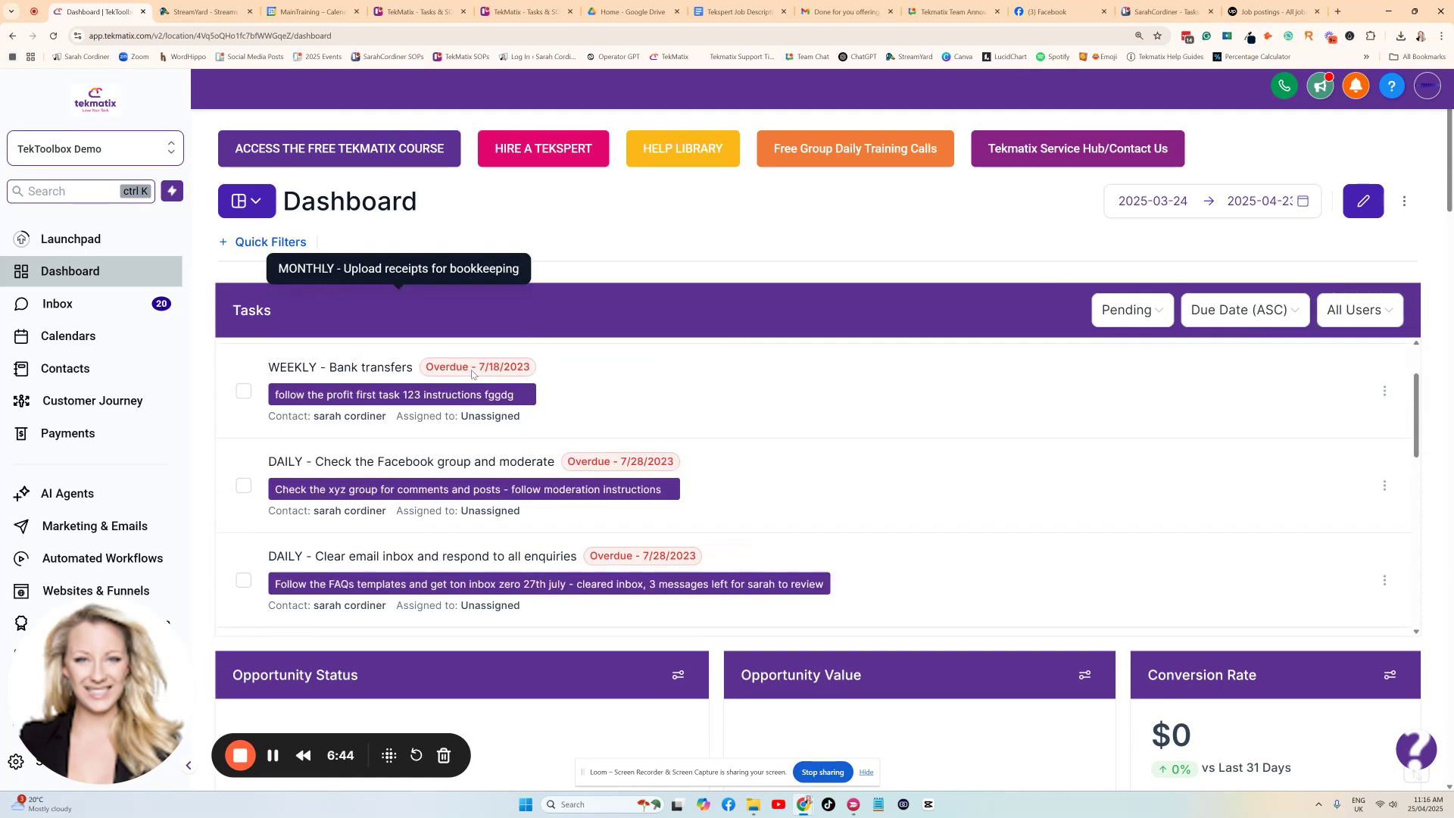
scroll(474, 417, "up", 3)
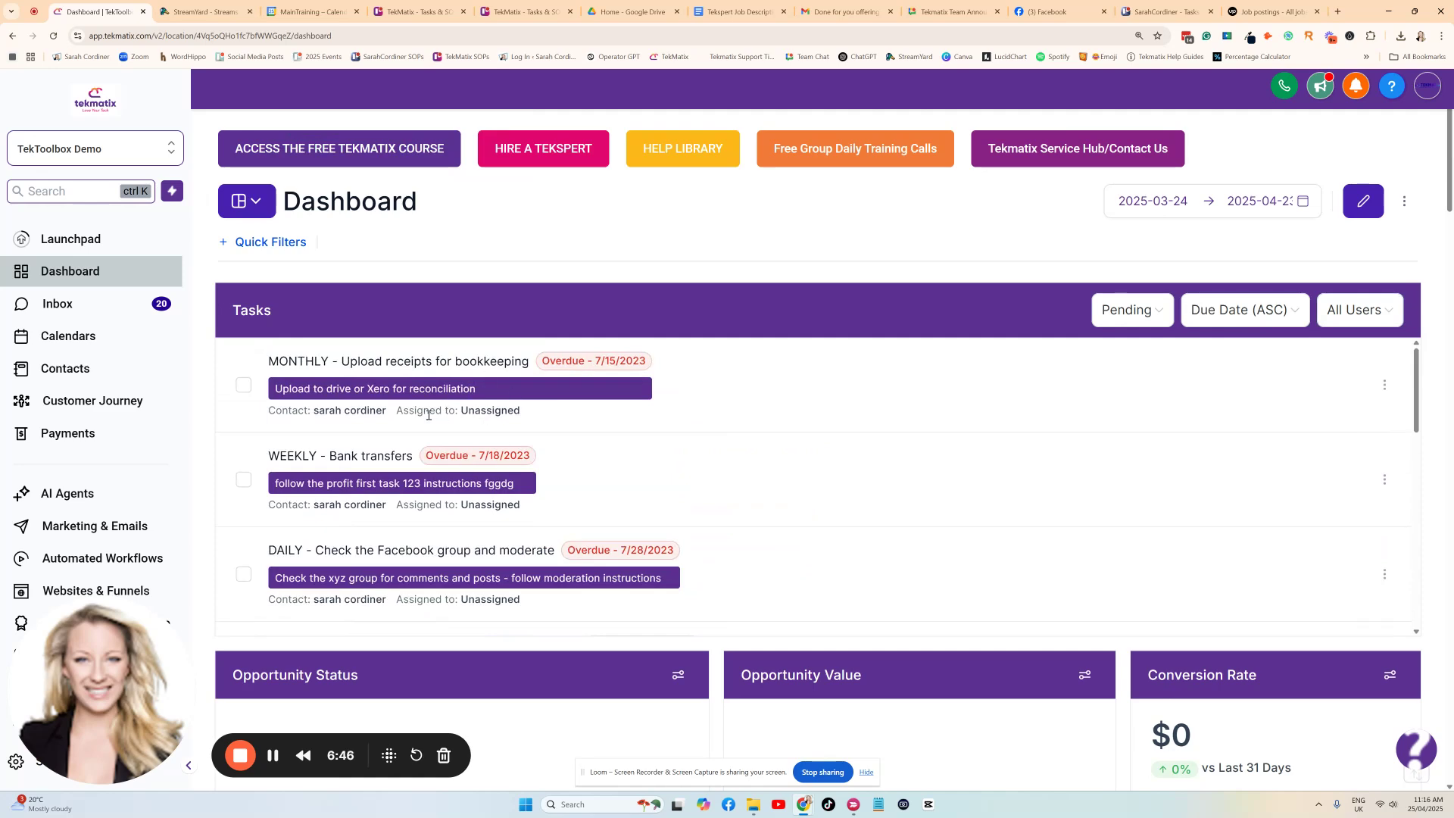
scroll(515, 431, "down", 10)
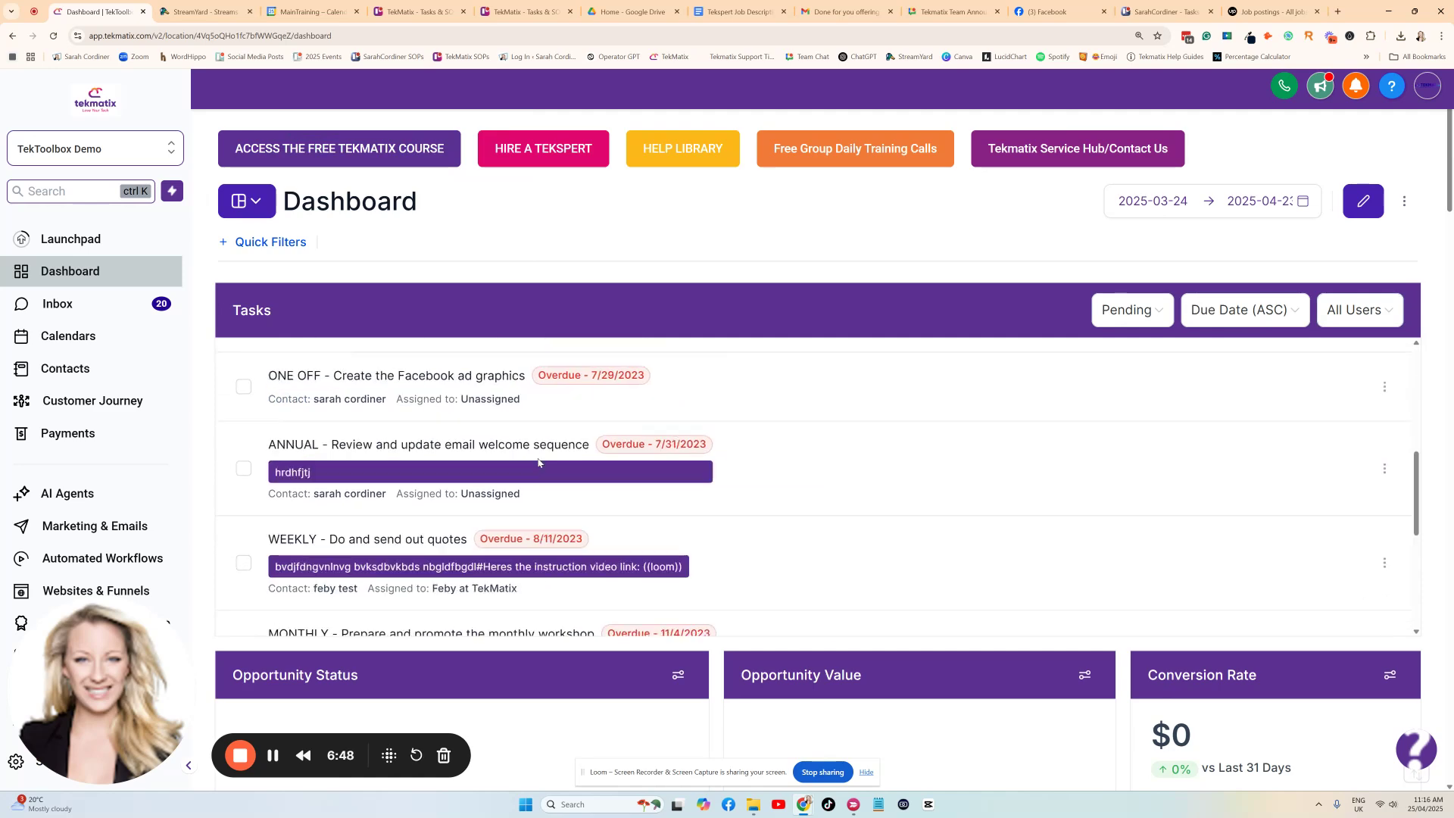
scroll(547, 453, "up", 5)
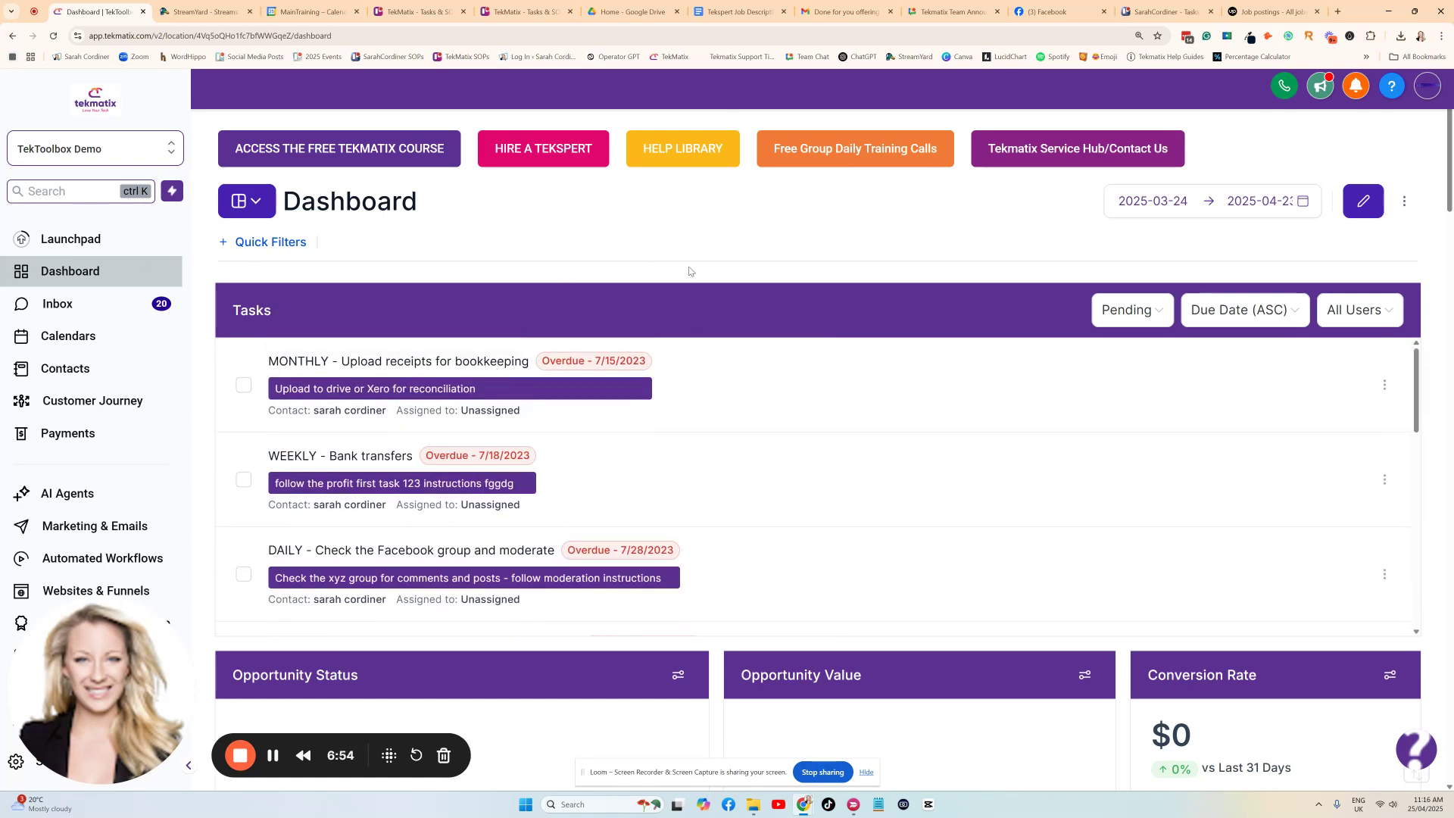
Open the task list in the Contacts section and check which team members its assignee filter offers.
scroll(567, 432, "down", 3)
scroll(512, 460, "up", 2)
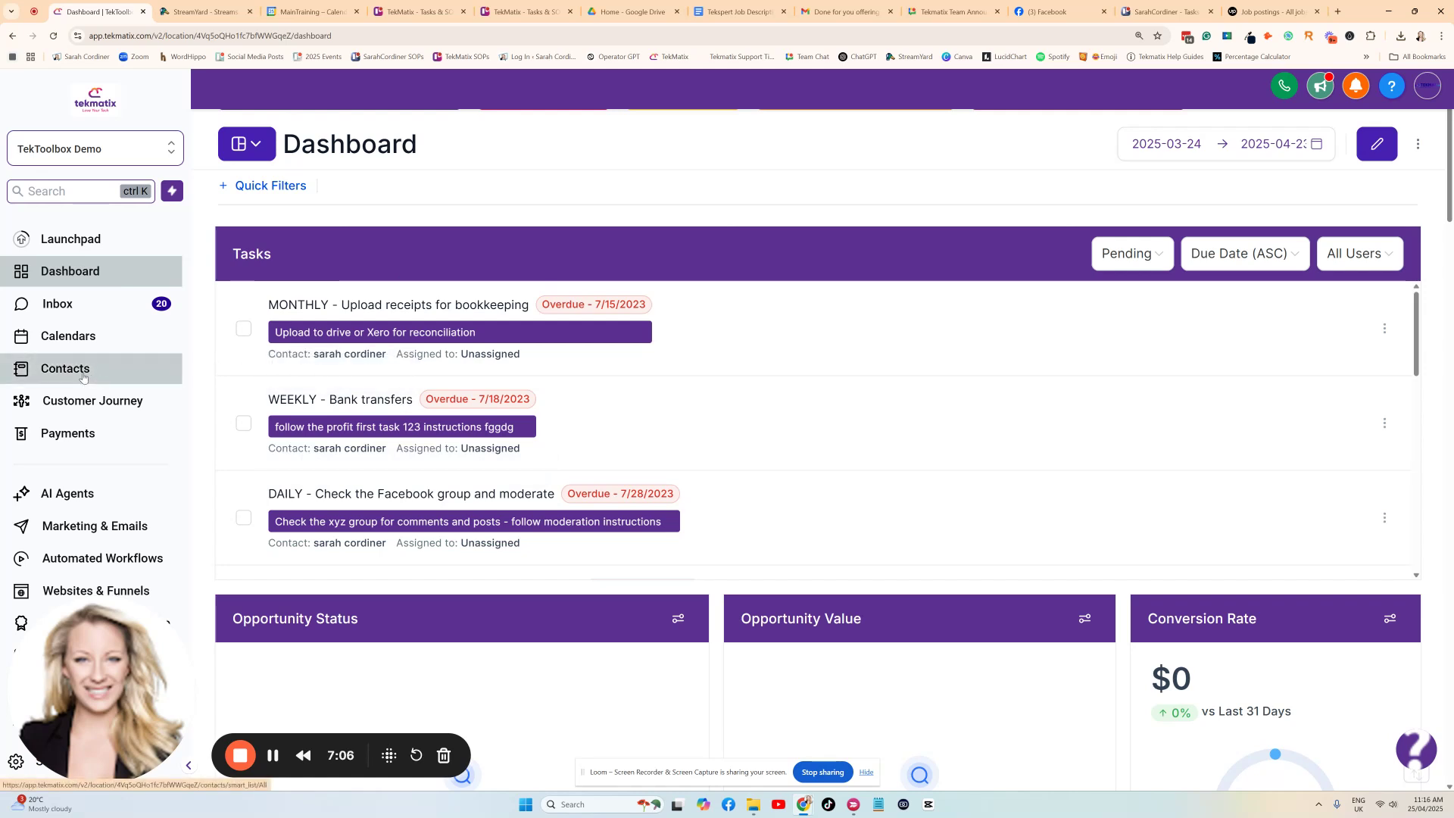
left_click(107, 368)
left_click(541, 90)
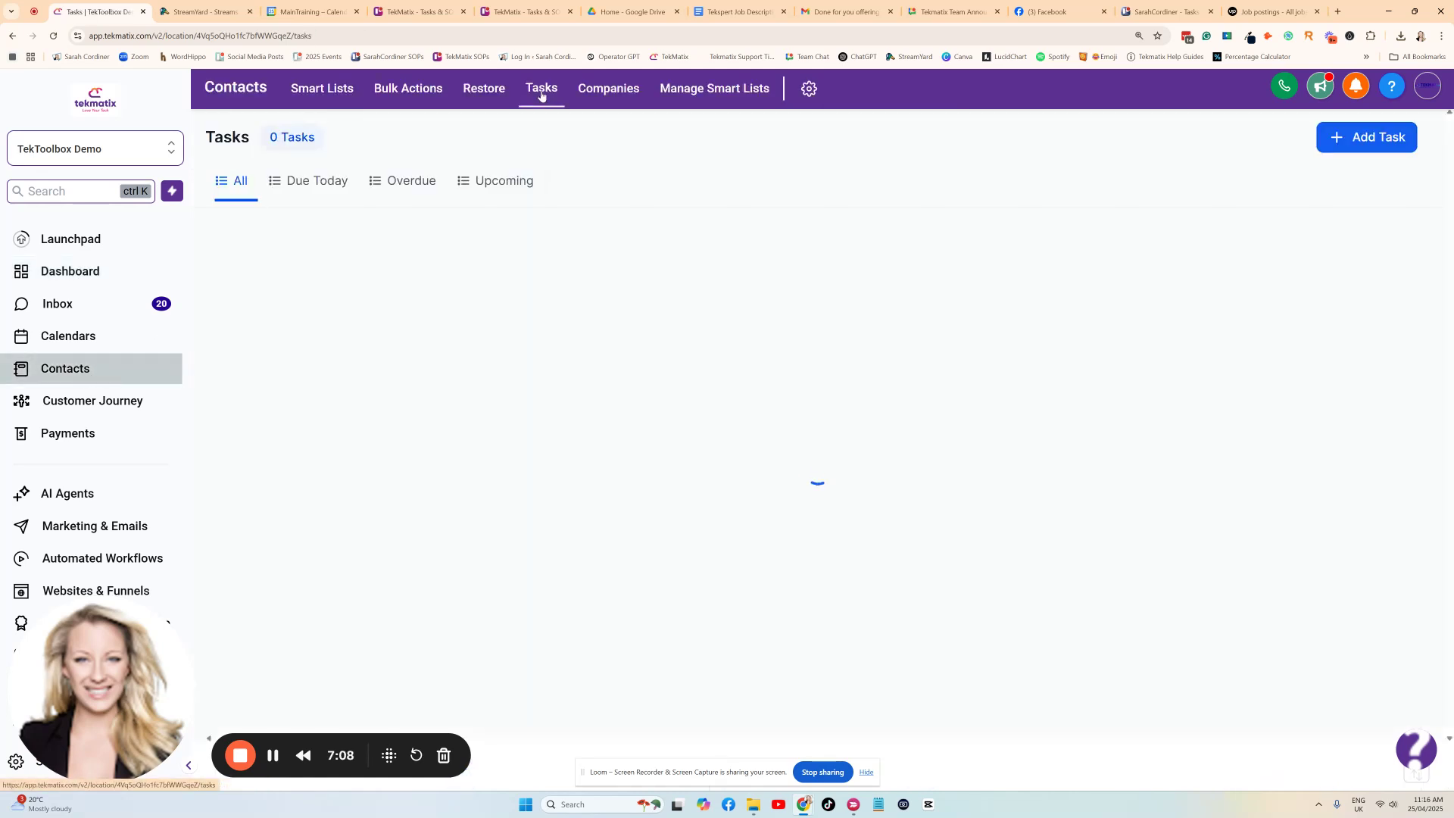
left_click(302, 232)
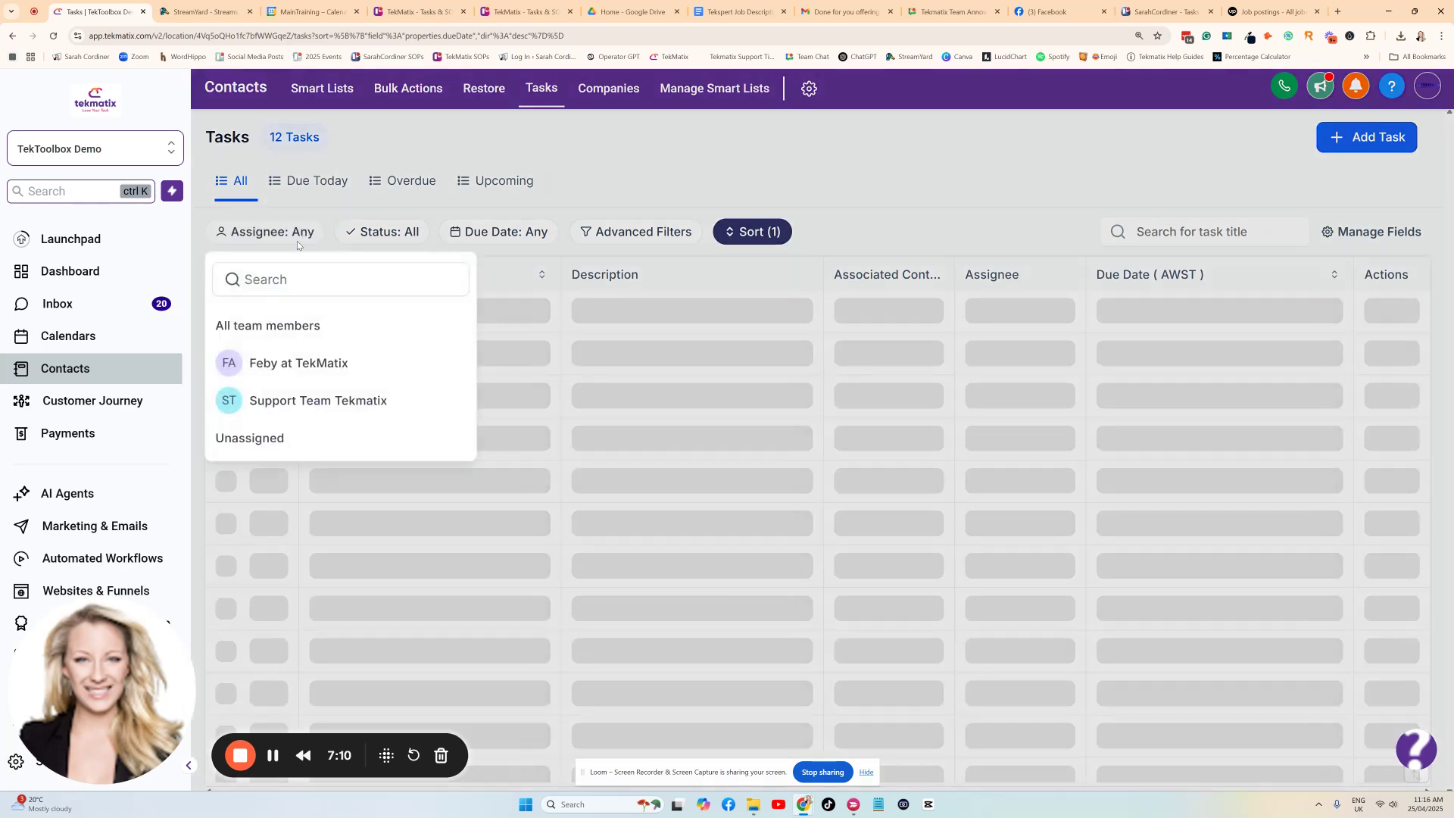
left_click(733, 171)
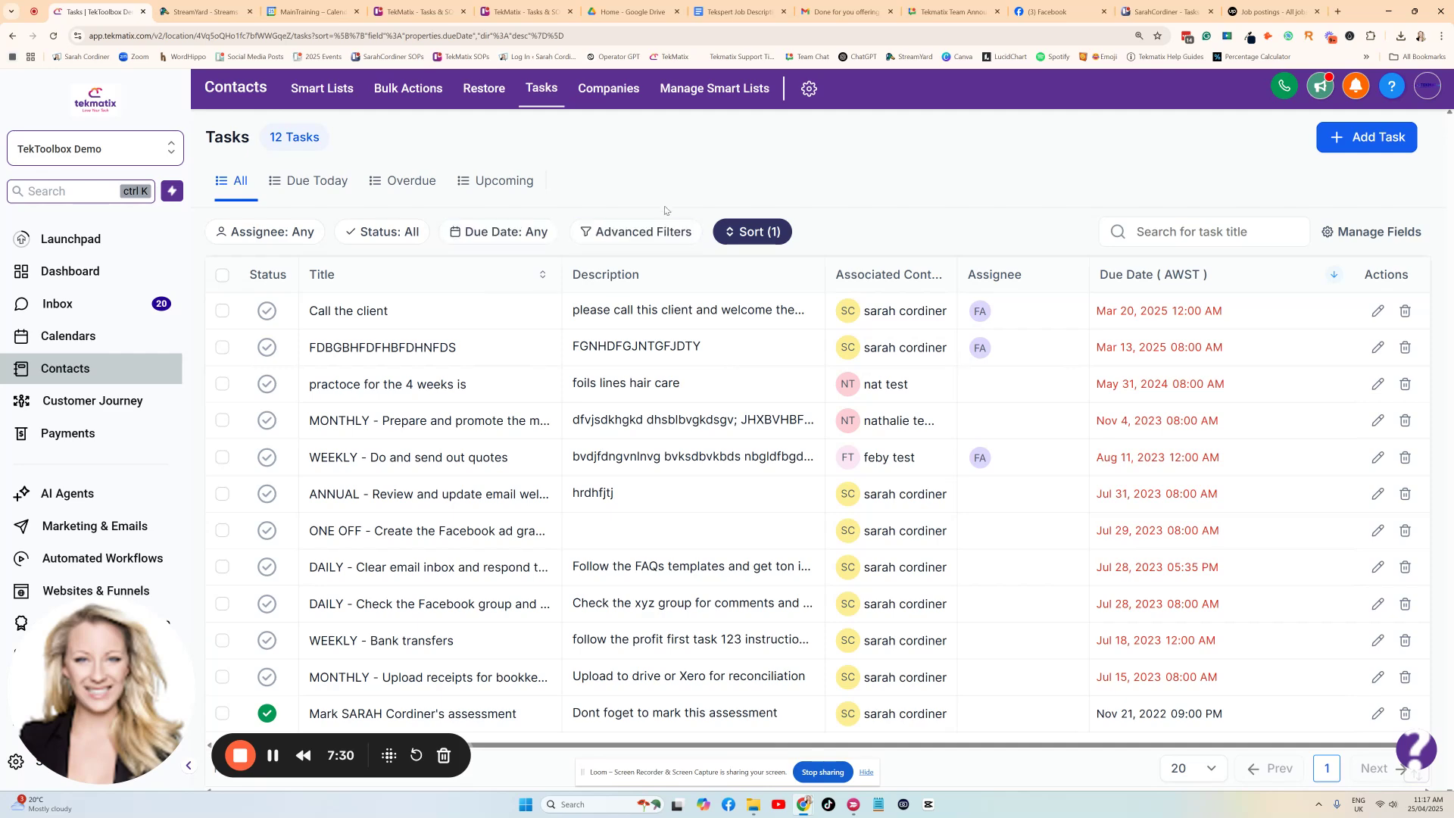
left_click(273, 755)
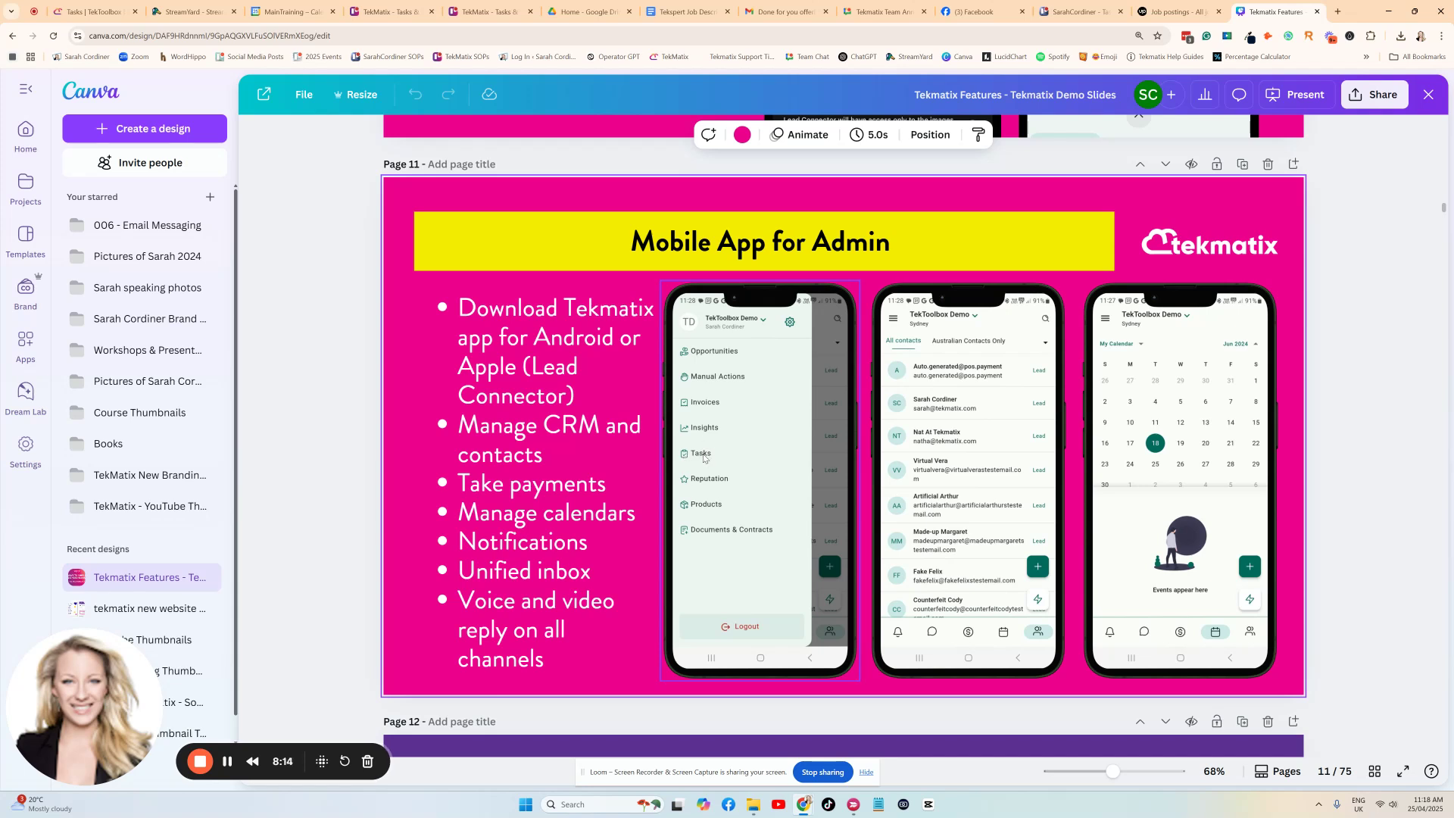
Switch from Canva back to the Tekmatix task list and view the blank new task form, closing it without saving.
left_click(91, 12)
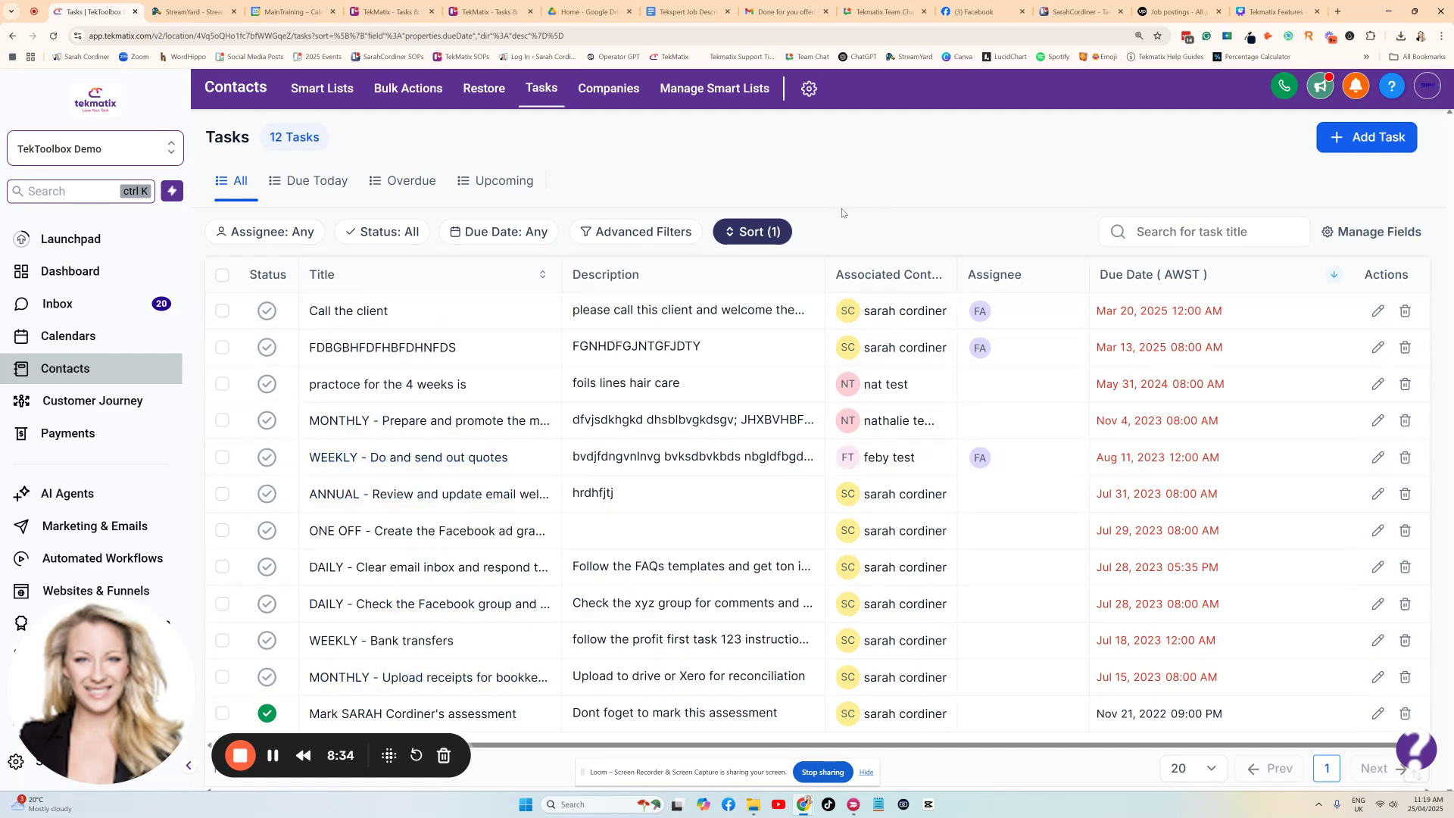
left_click(1359, 140)
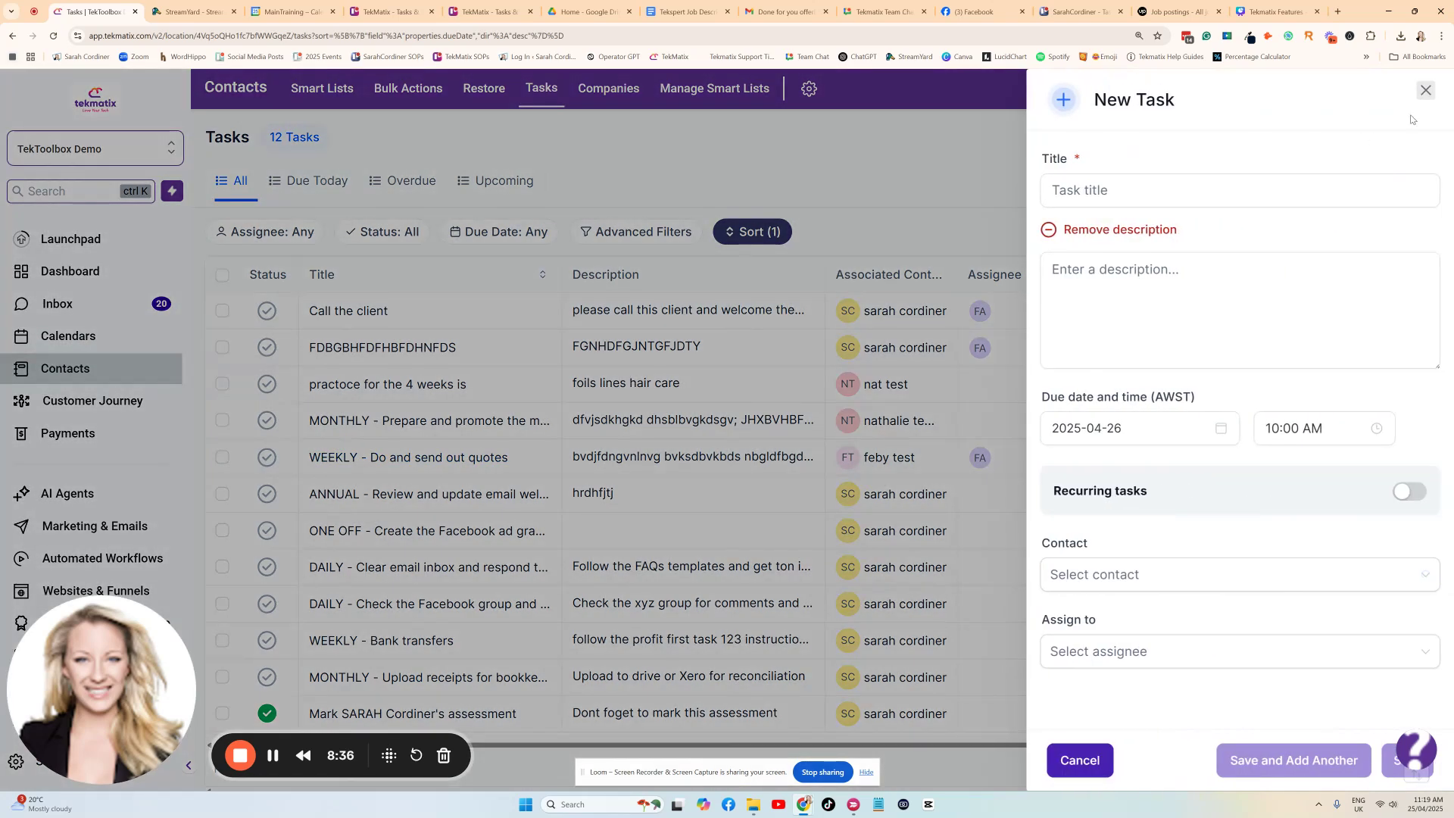
left_click(1423, 92)
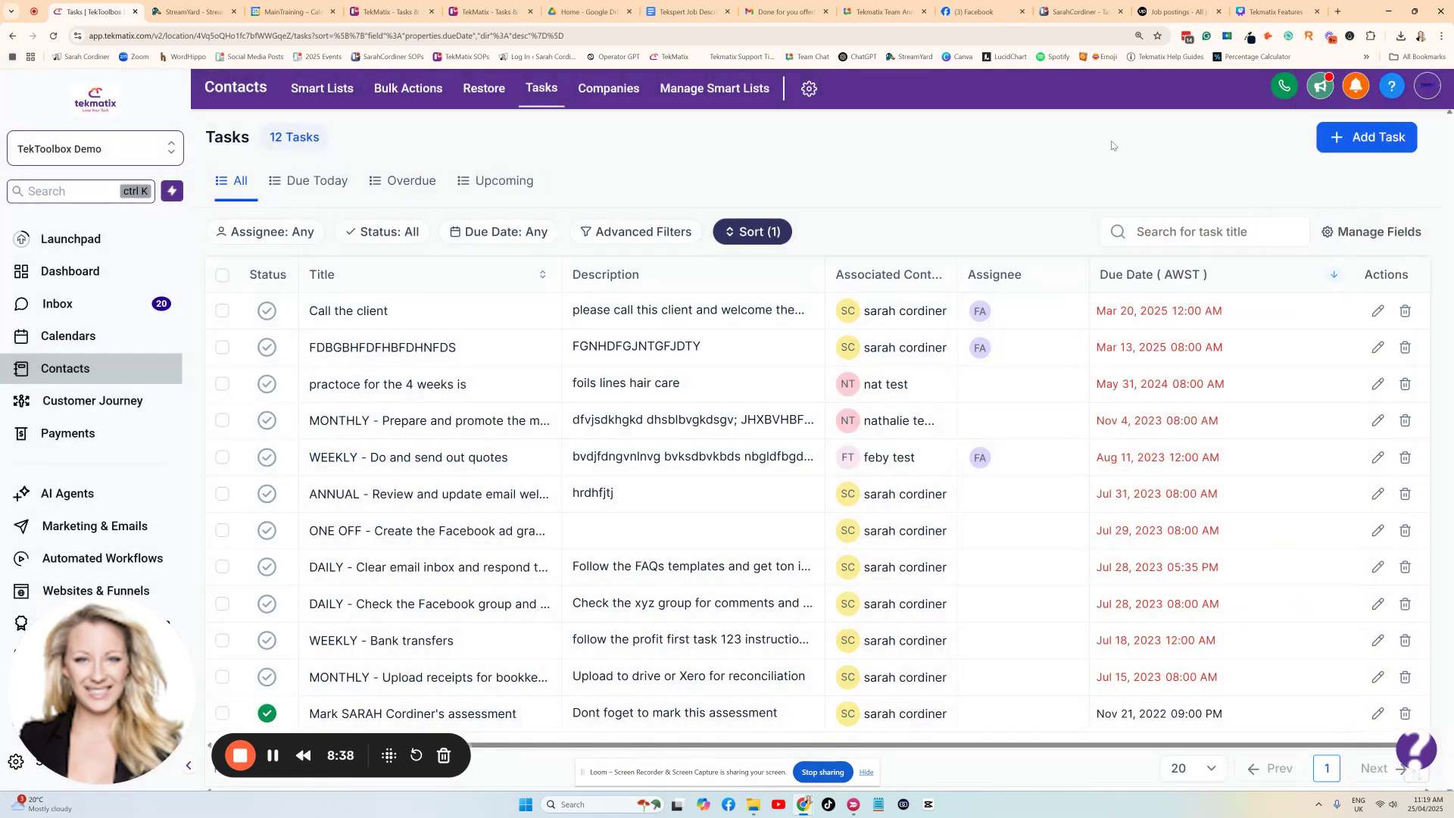